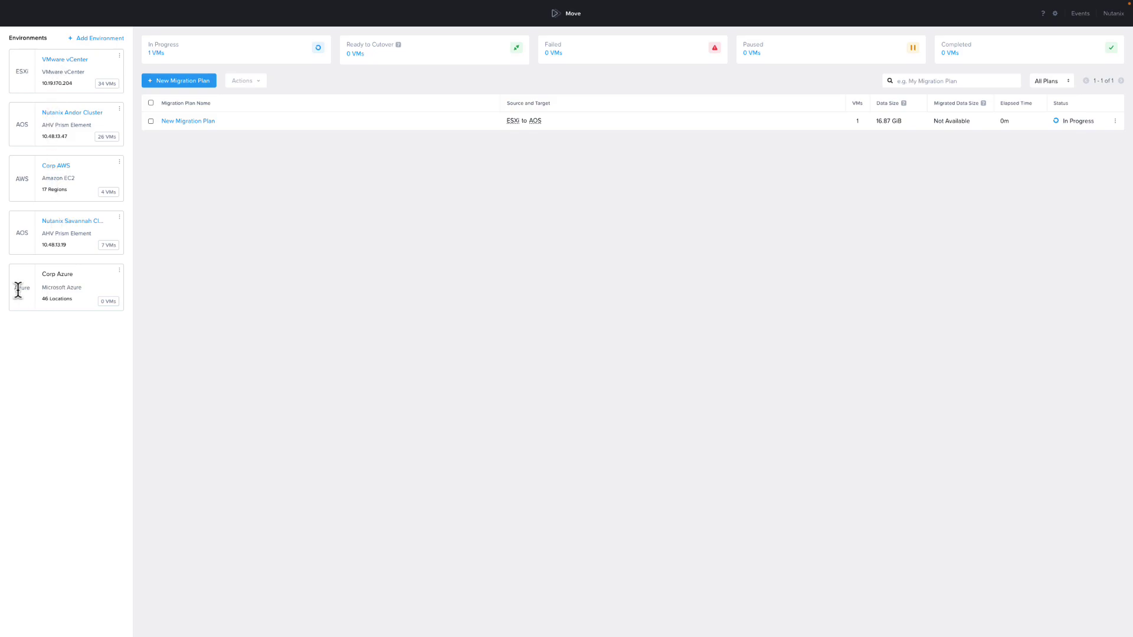
Start adding a new environment with VMware ESXi as its type
click(101, 39)
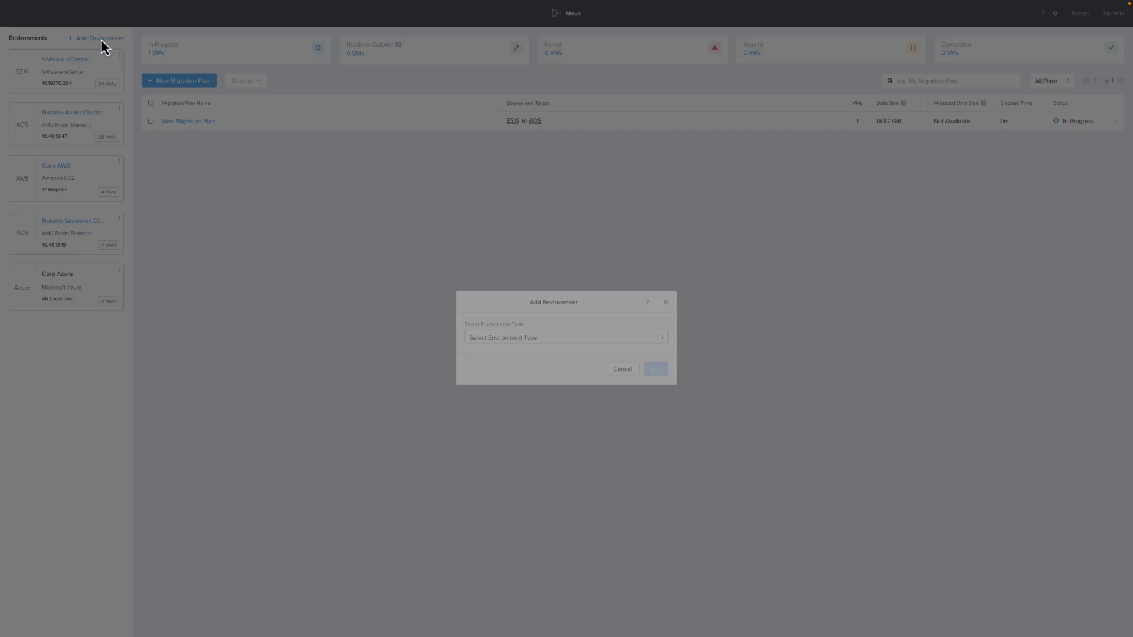
click(575, 318)
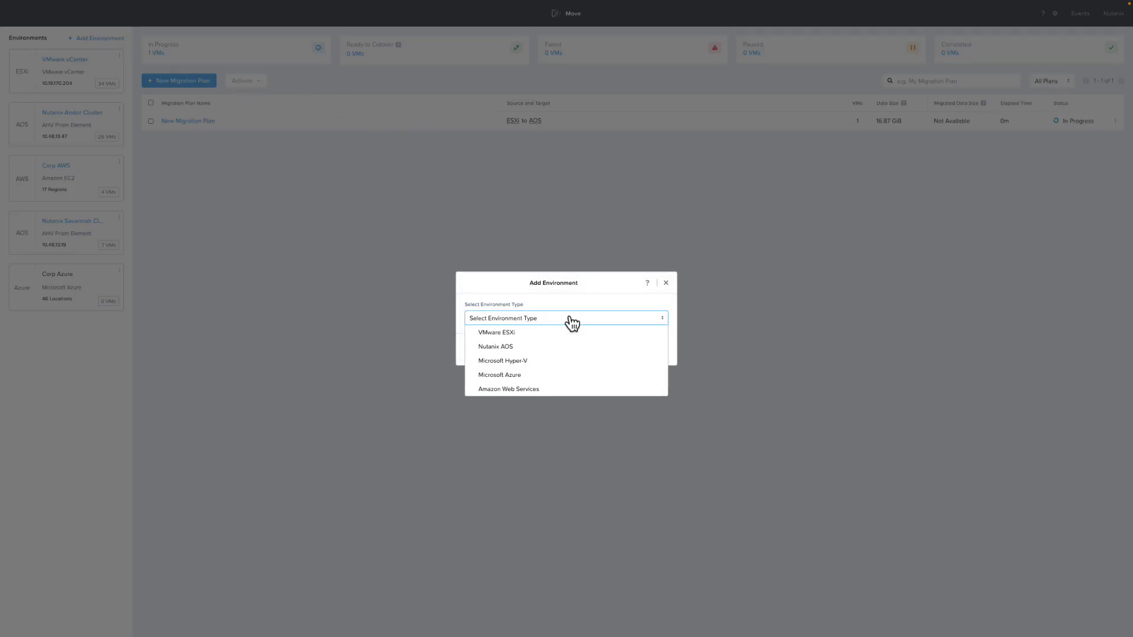
click(516, 333)
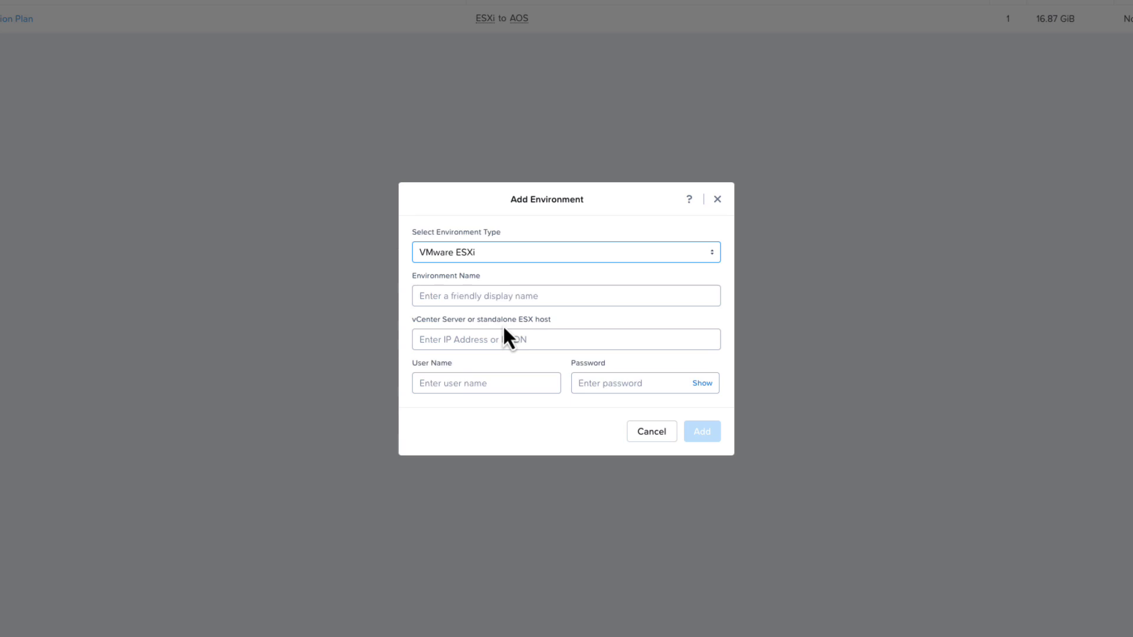
Change the environment type from VMware ESXi to Microsoft Hyper-V
click(492, 259)
click(487, 273)
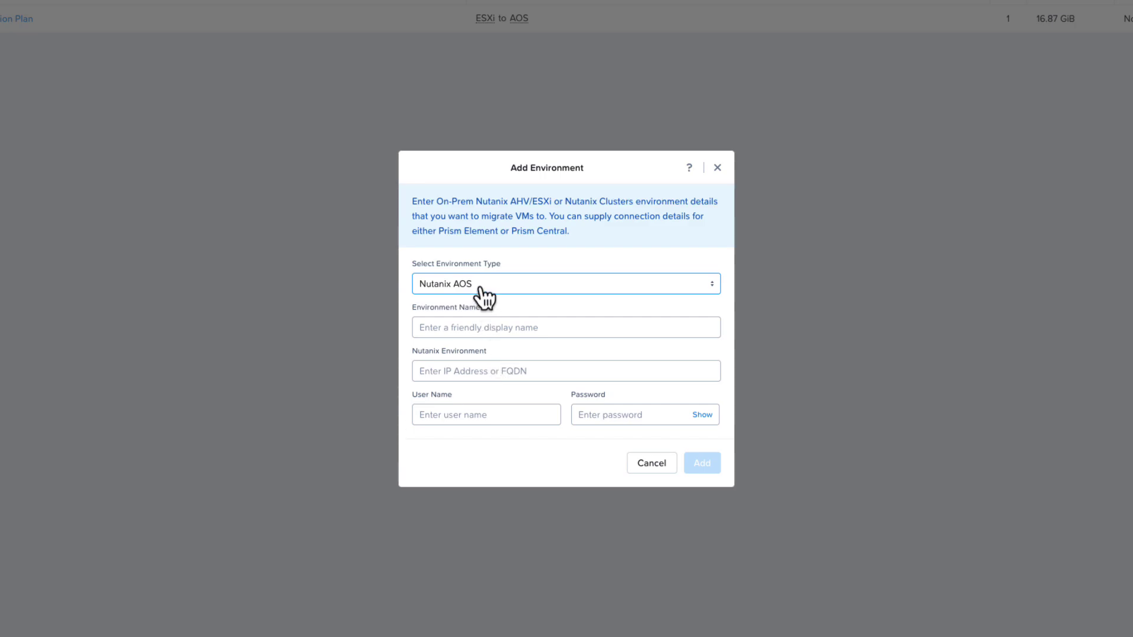
click(481, 289)
click(472, 346)
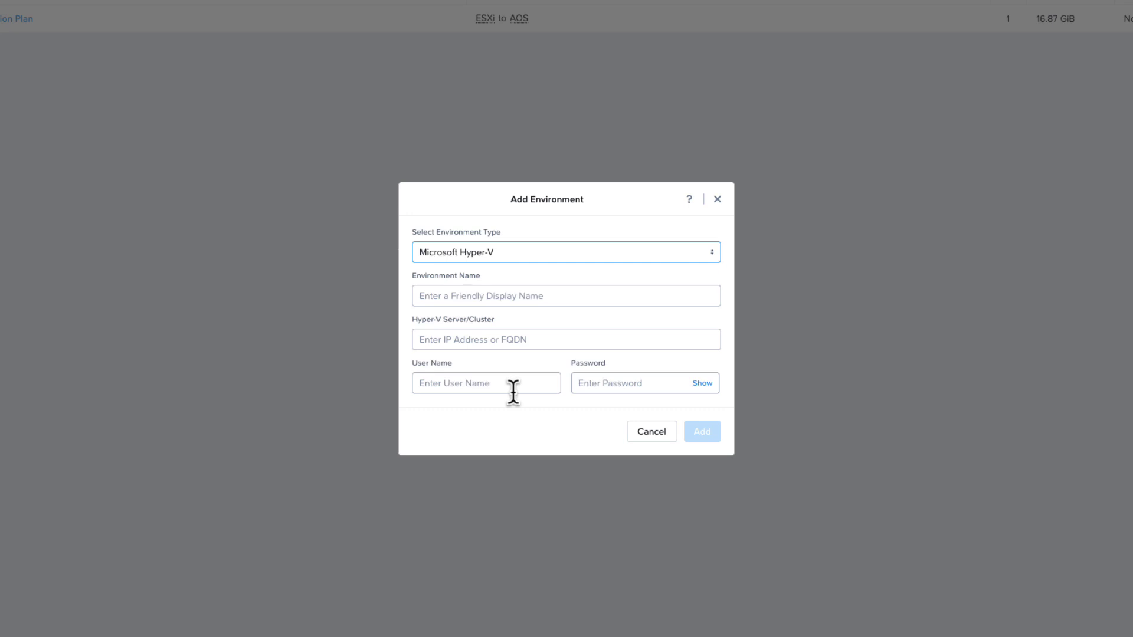
click(464, 253)
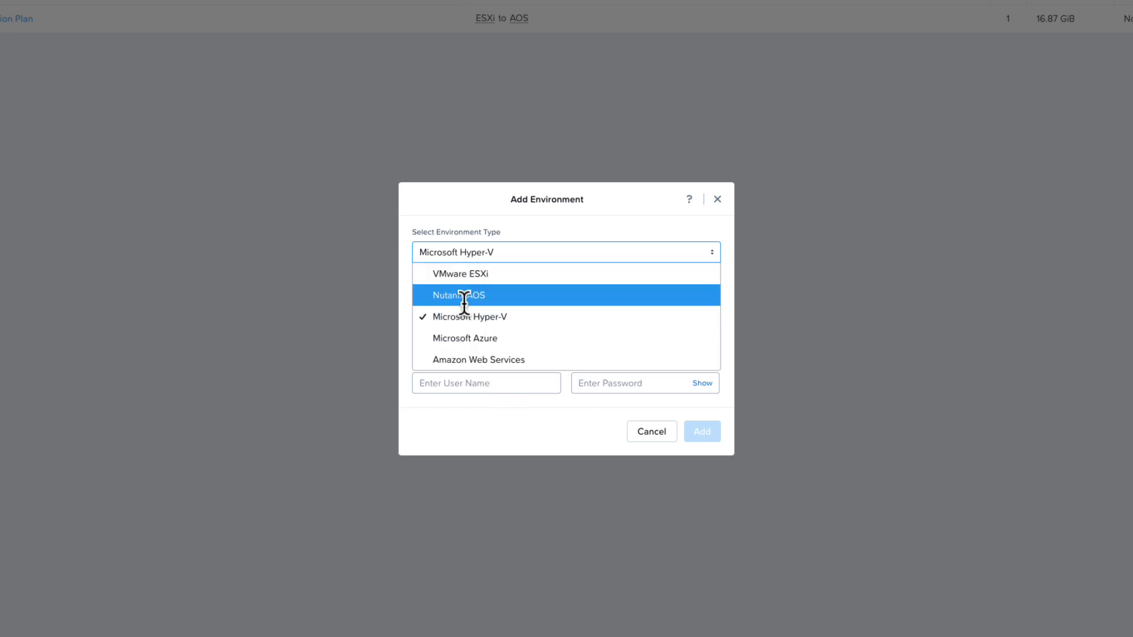
Switch the environment type to Microsoft Azure, then to Amazon Web Services
click(466, 339)
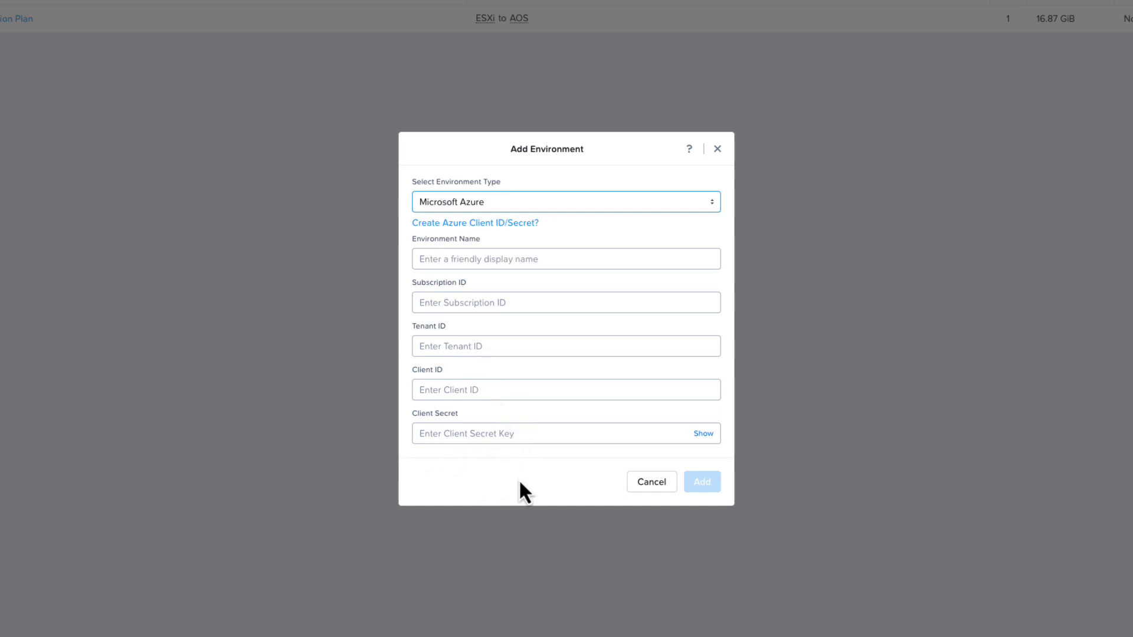
click(503, 212)
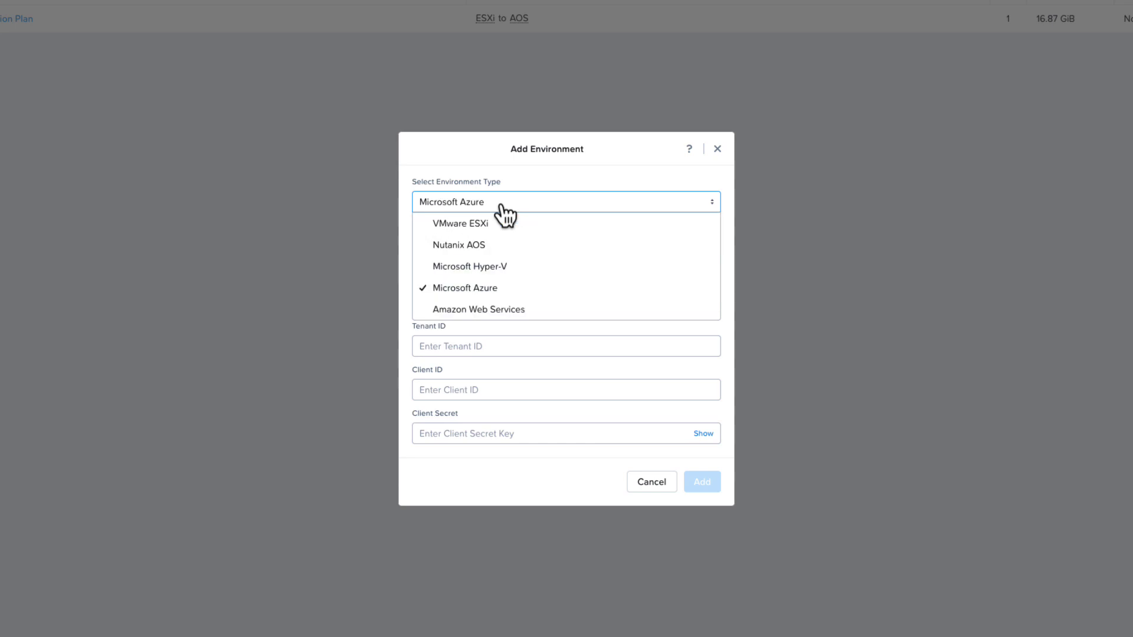
click(466, 309)
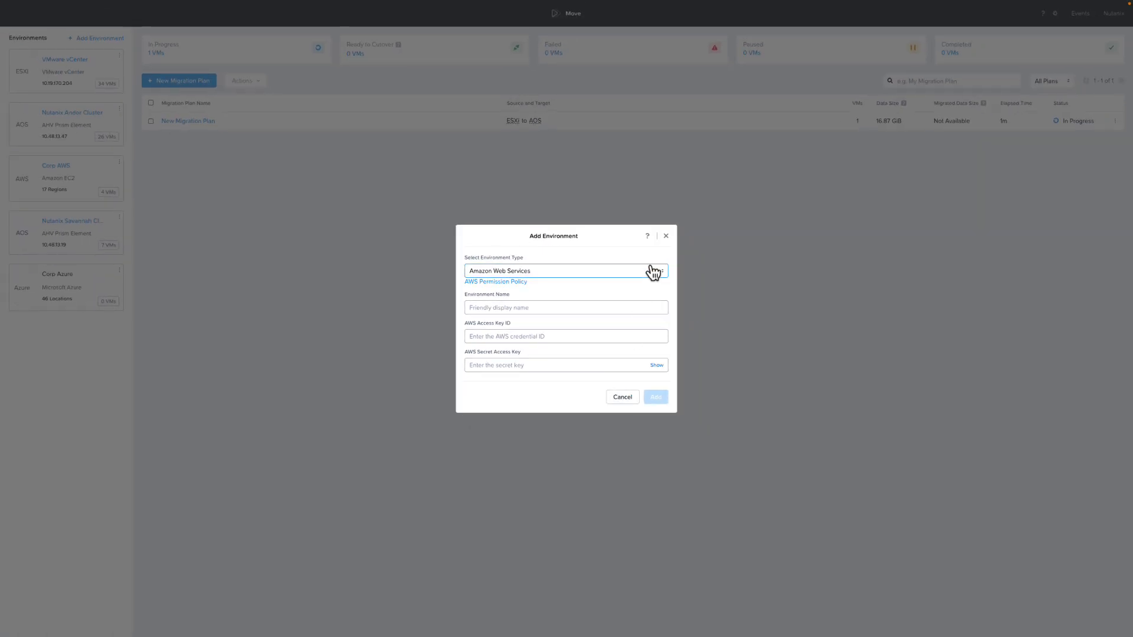
Discard the environment form and create a migration plan named New Migration Plan
click(665, 235)
click(202, 82)
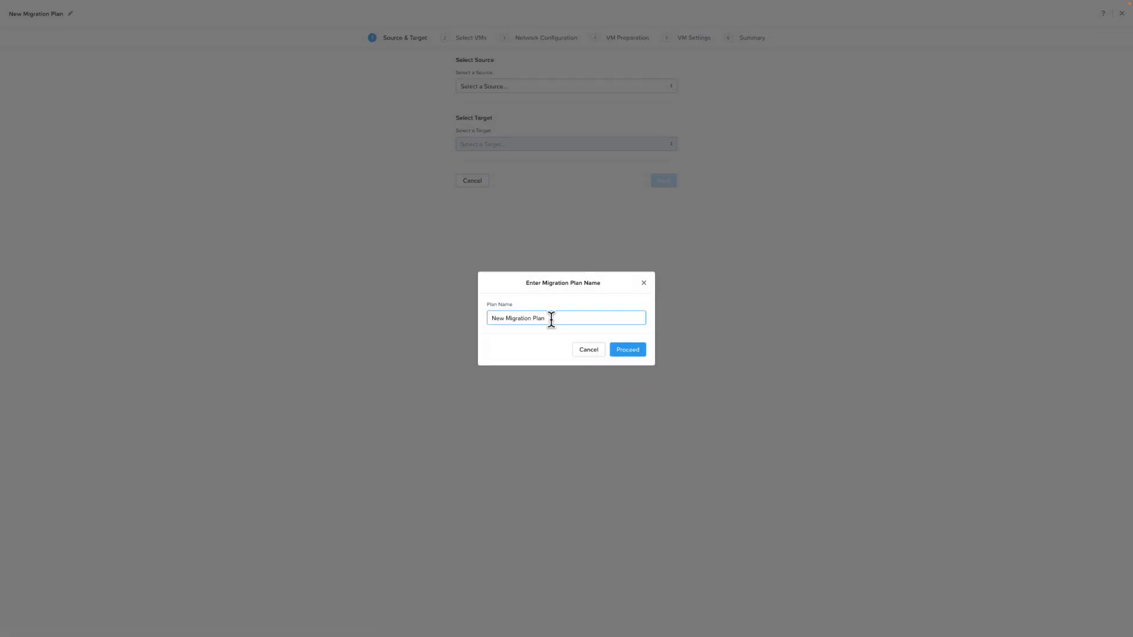
click(624, 353)
Set VMware vCenter as the migration source, leaving the target unselected
click(507, 95)
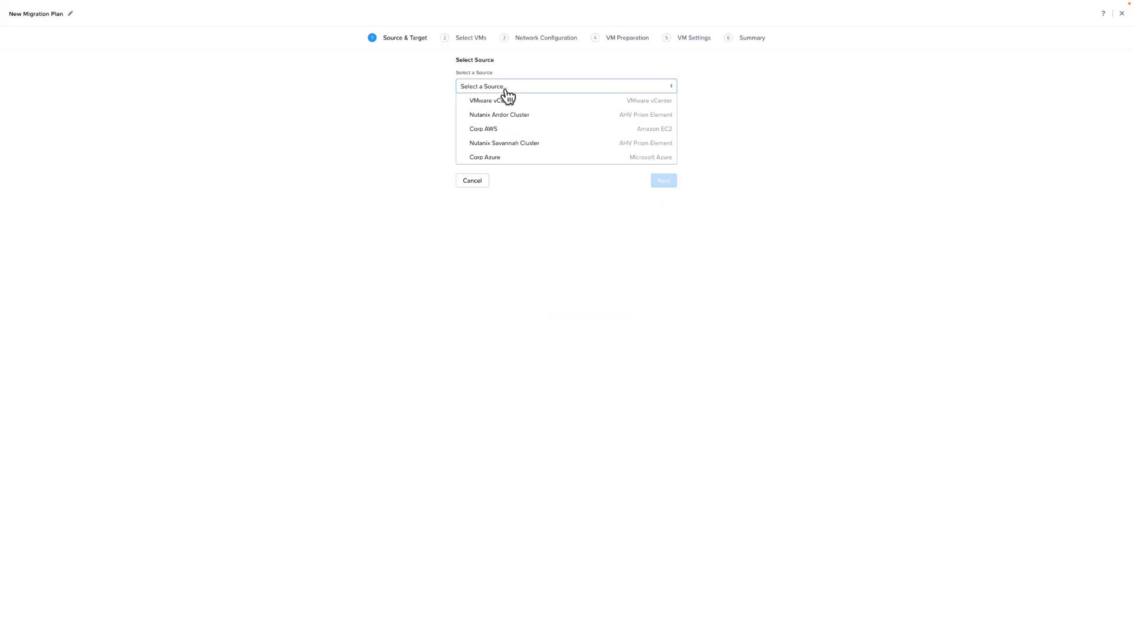
click(496, 100)
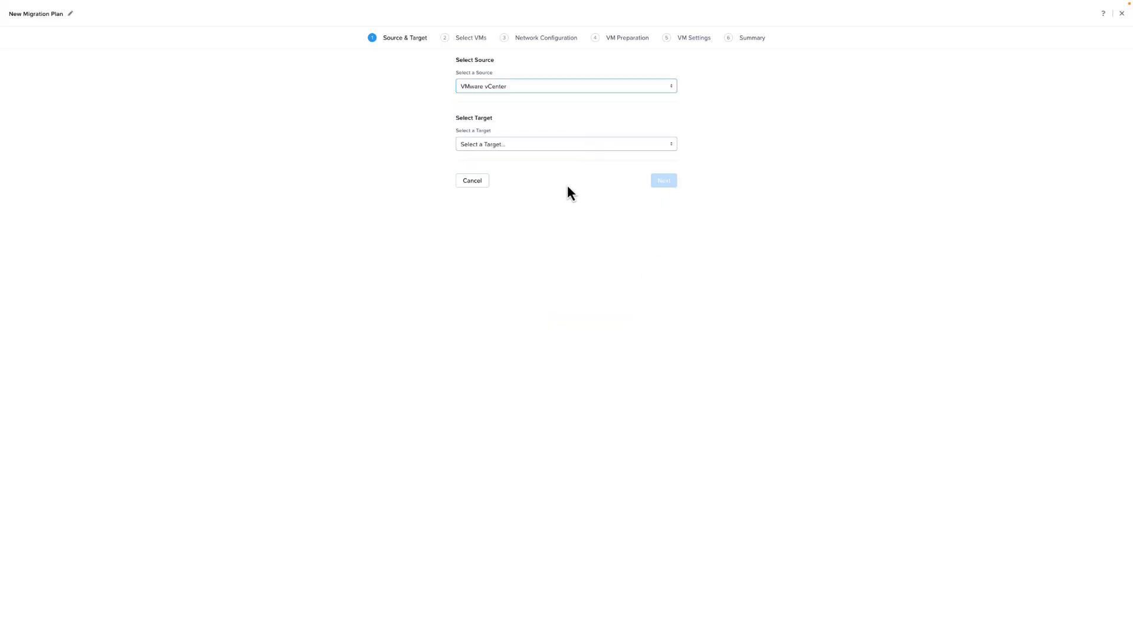
click(516, 151)
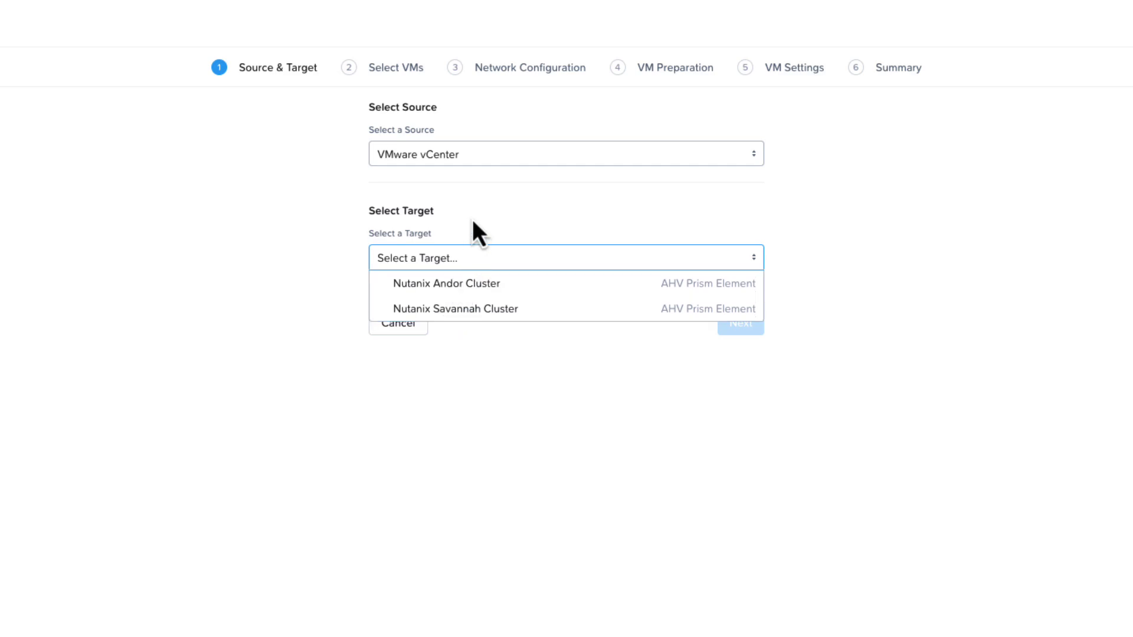
click(474, 222)
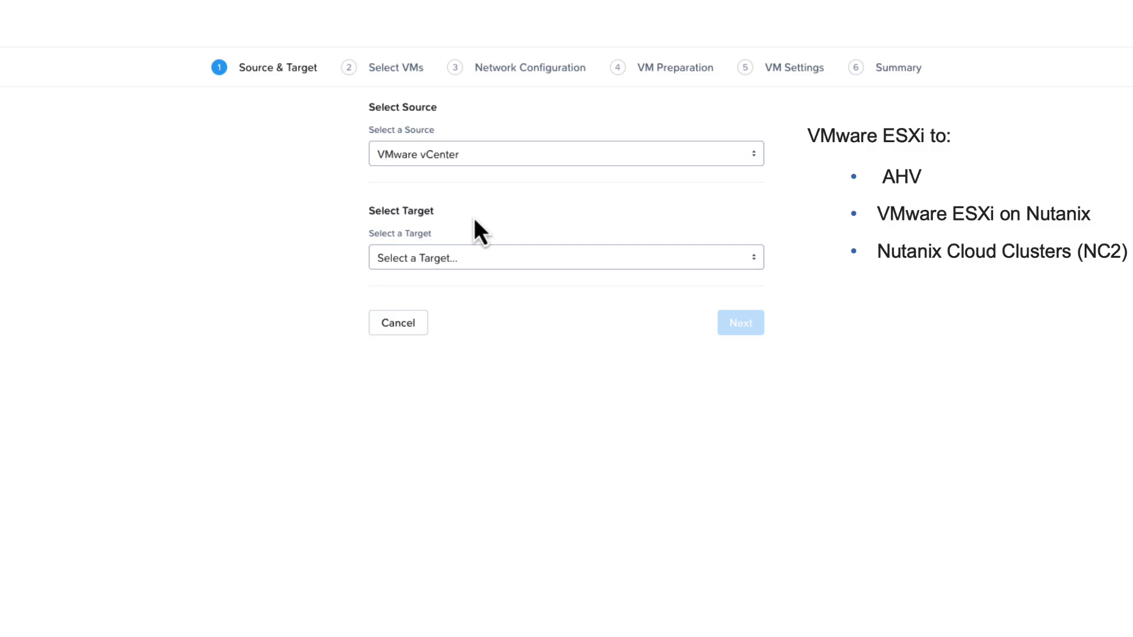
click(466, 158)
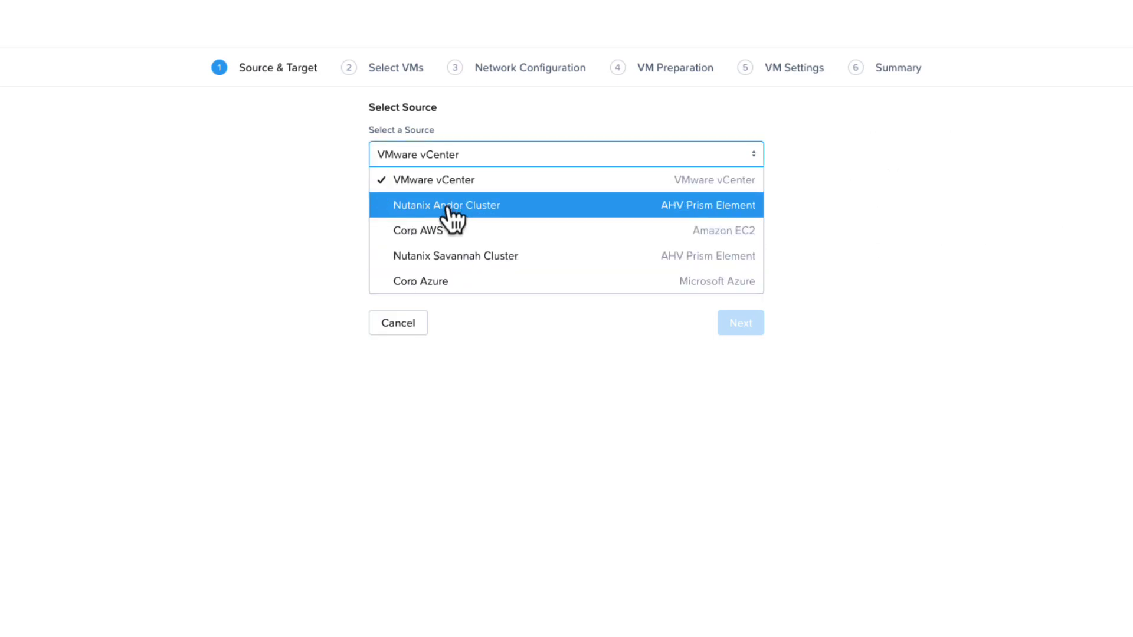
click(447, 207)
click(451, 257)
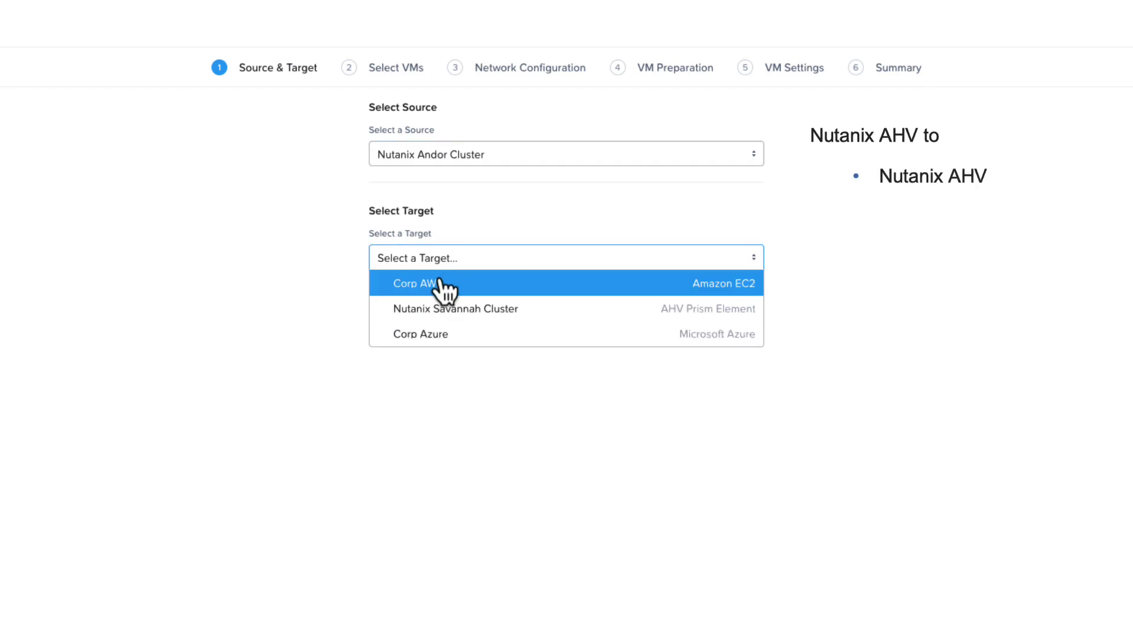
click(492, 194)
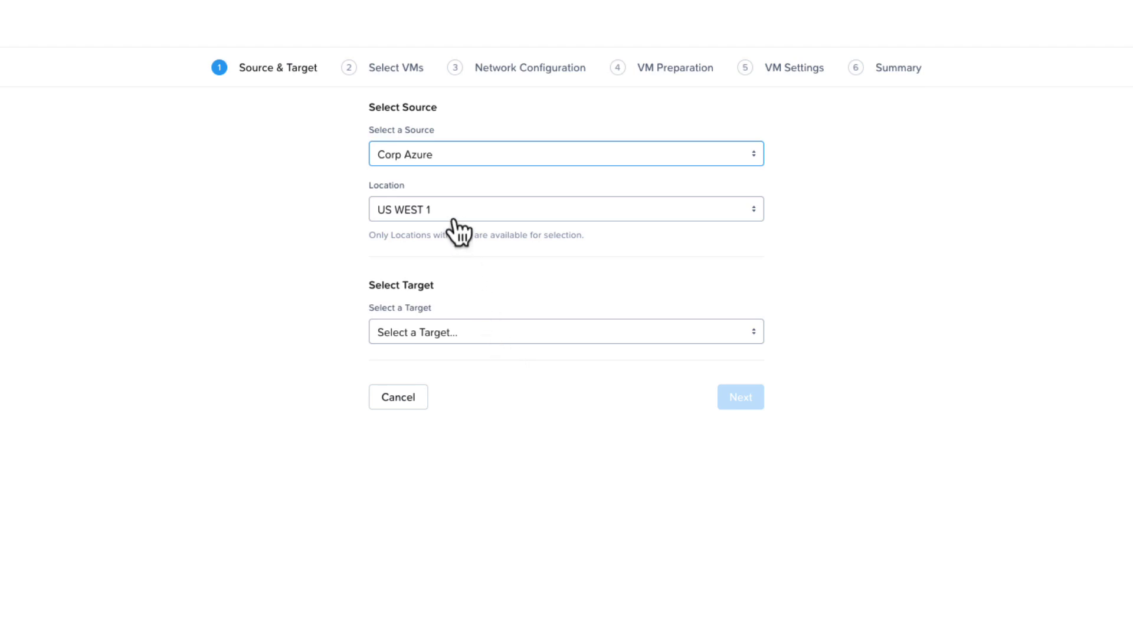
click(455, 213)
click(461, 216)
click(476, 156)
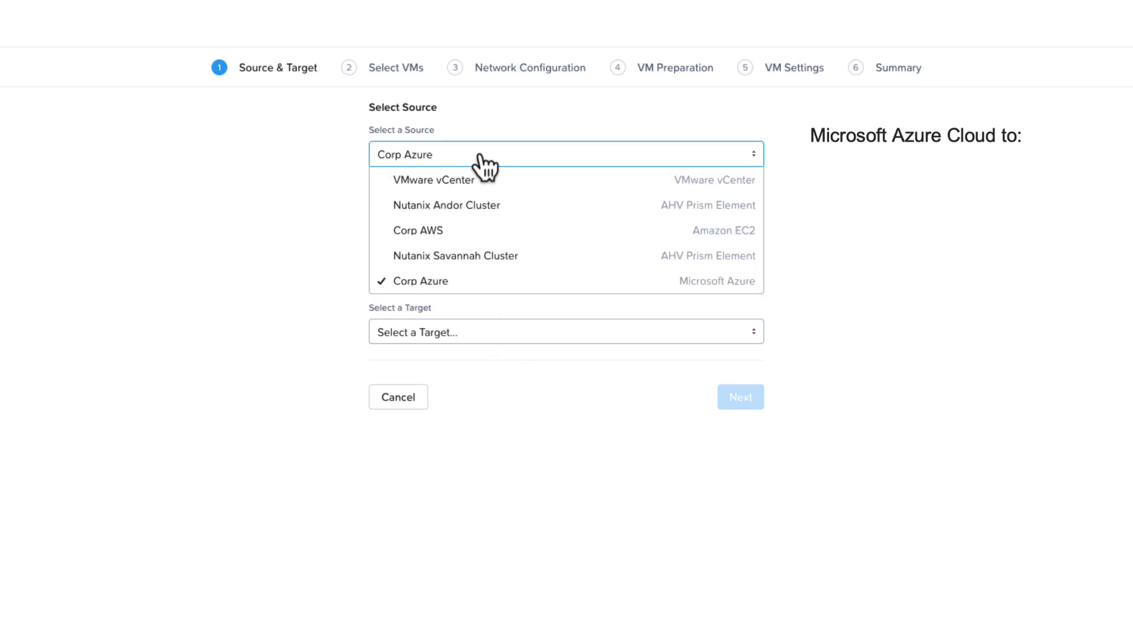
click(433, 282)
click(466, 336)
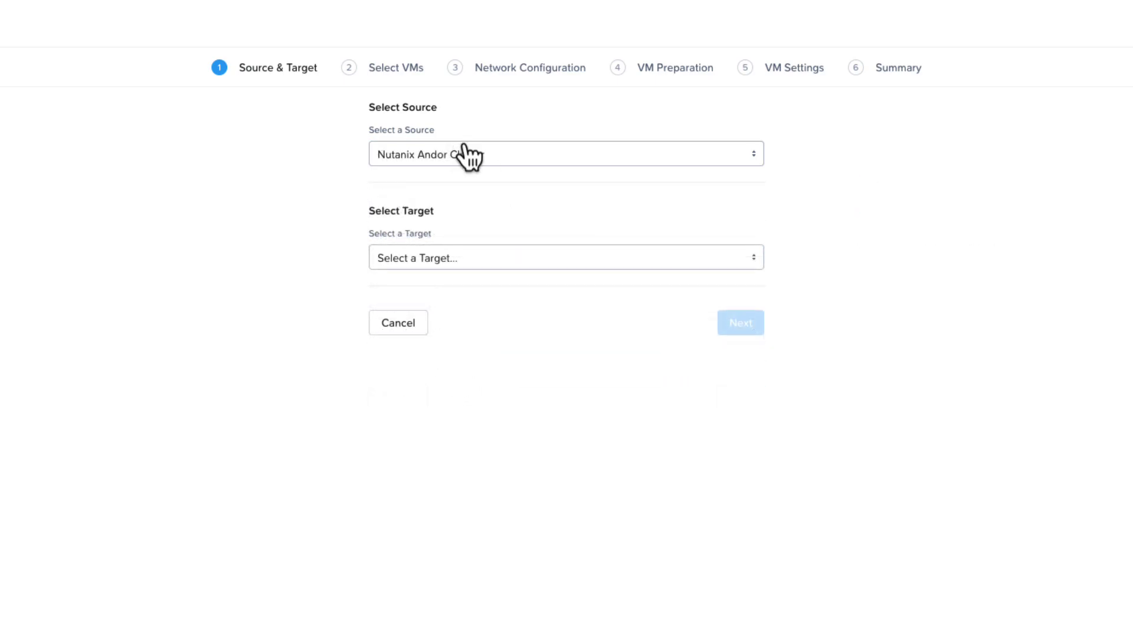
click(466, 154)
click(462, 231)
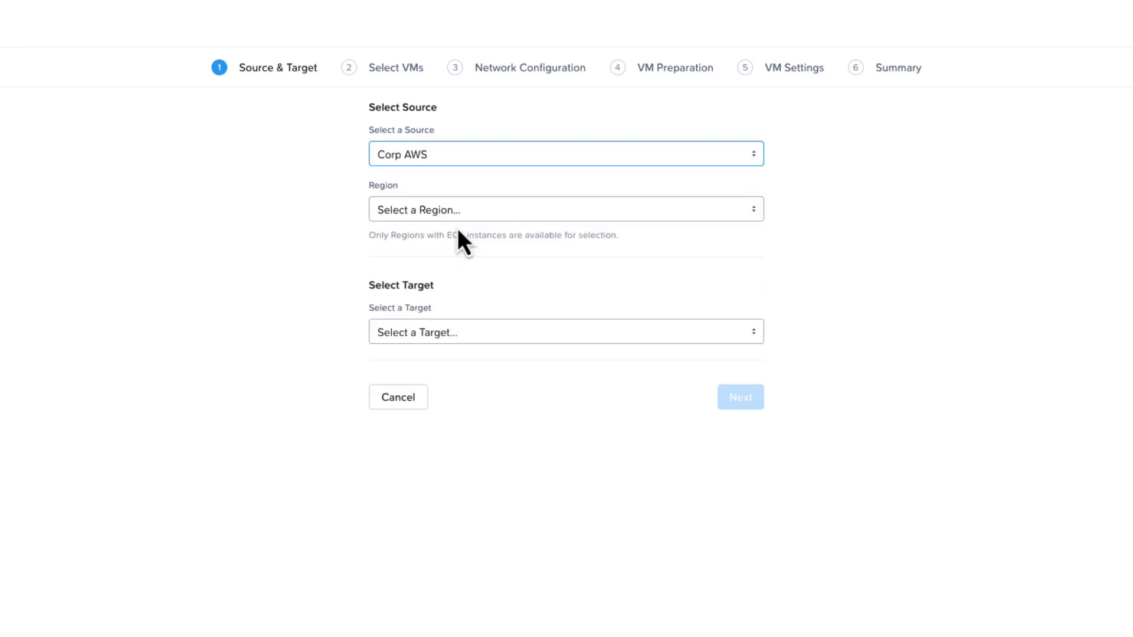
click(454, 219)
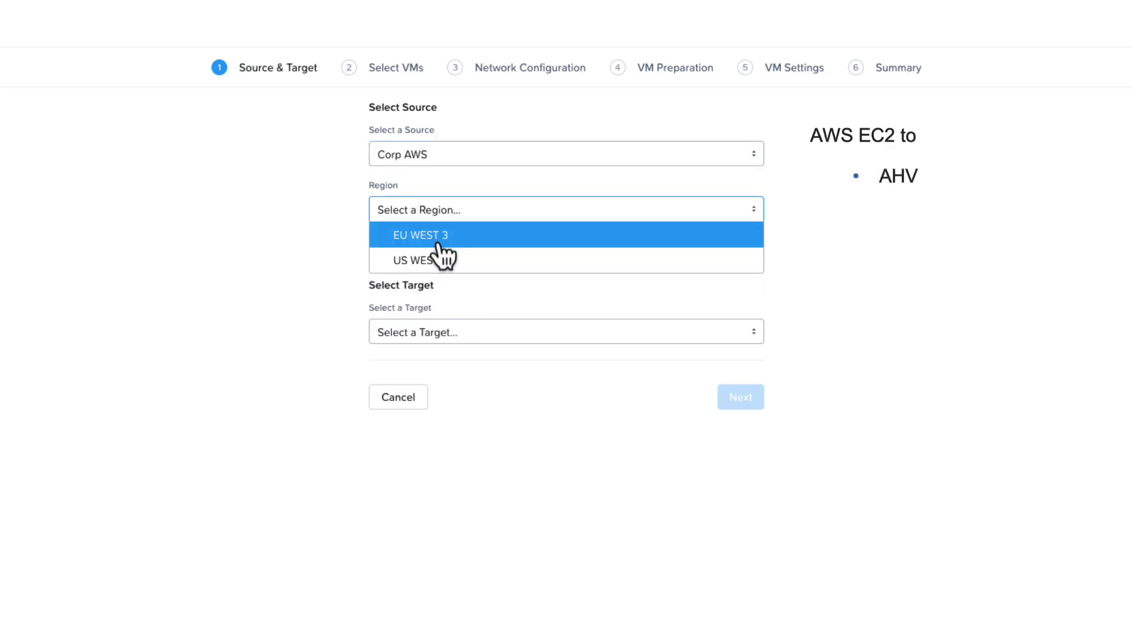
click(442, 258)
click(465, 338)
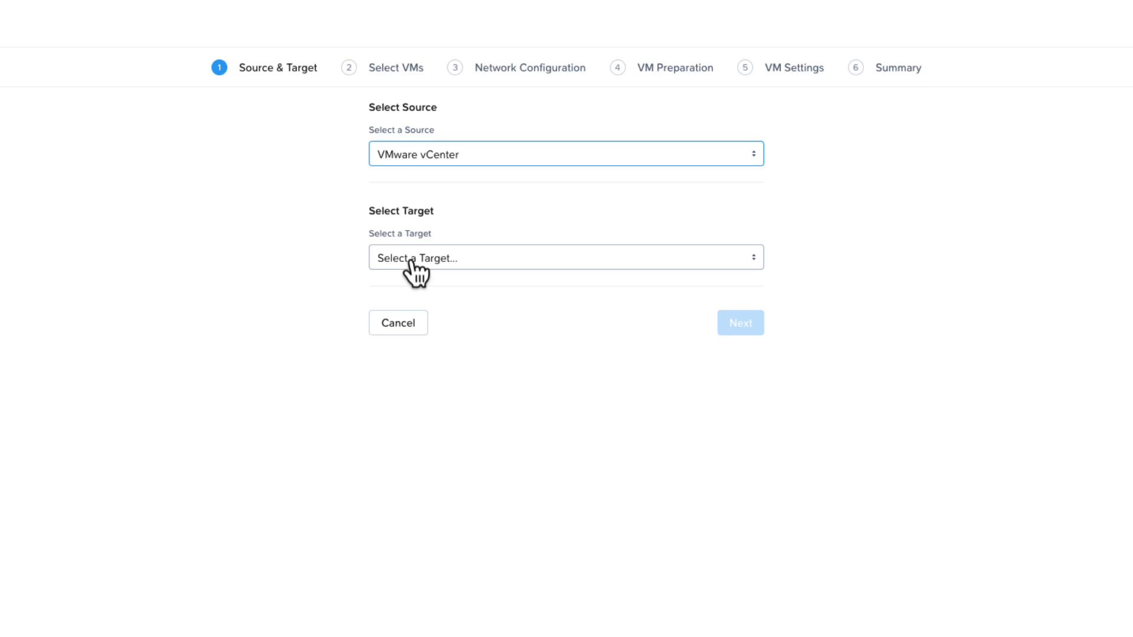
Target Nutanix Andor Cluster with default-container-47781 and add VM DT-TST-02 to the plan
click(413, 263)
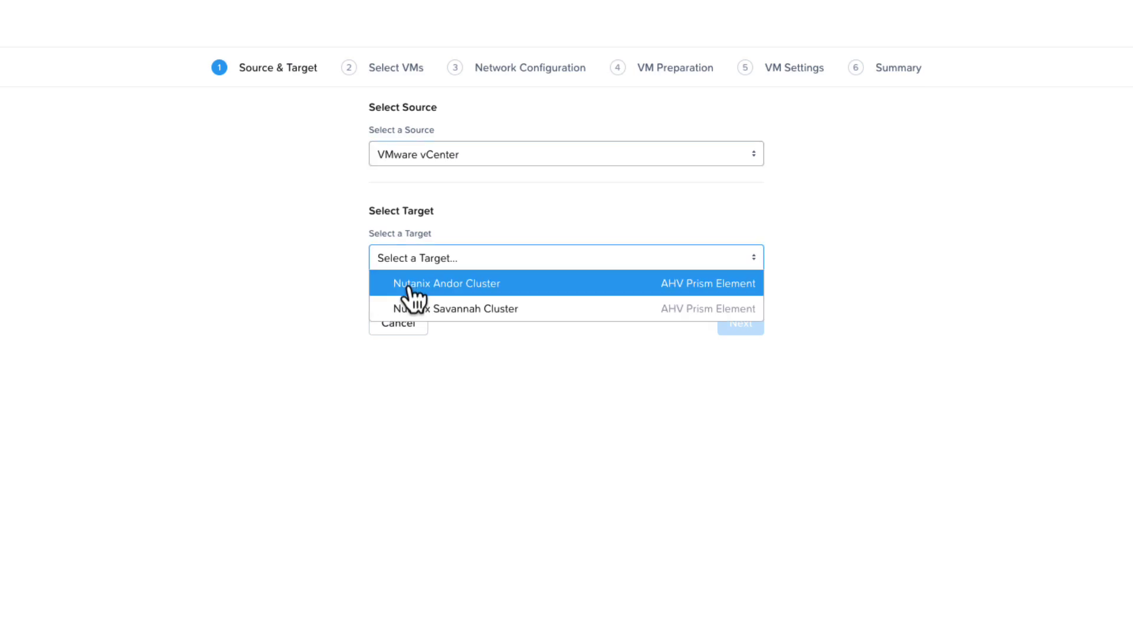
click(411, 285)
click(413, 319)
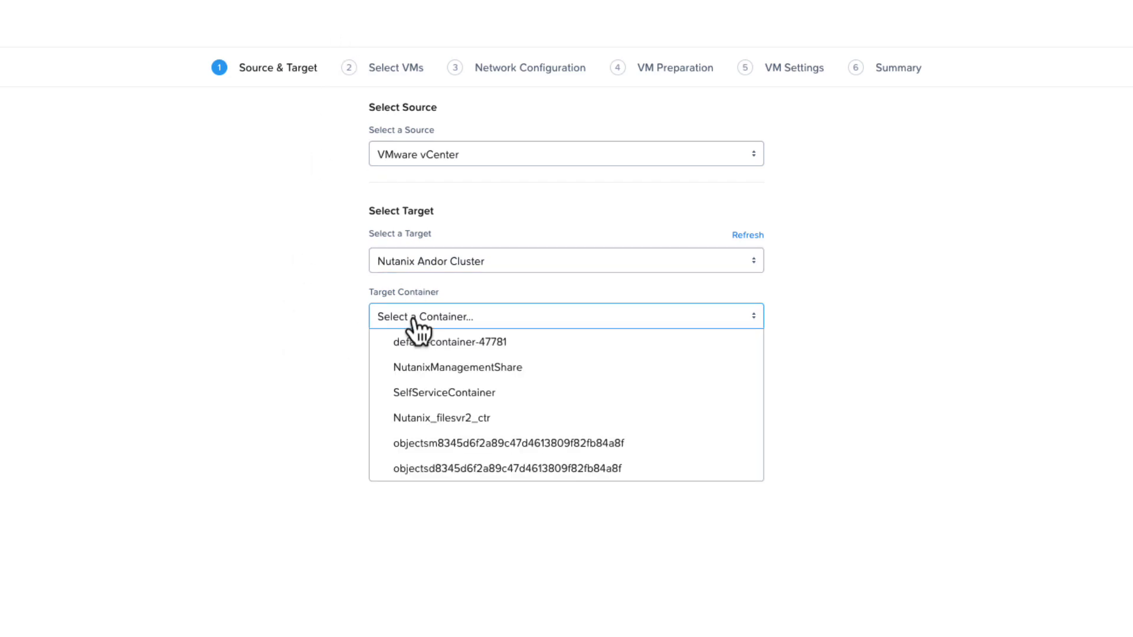
click(376, 348)
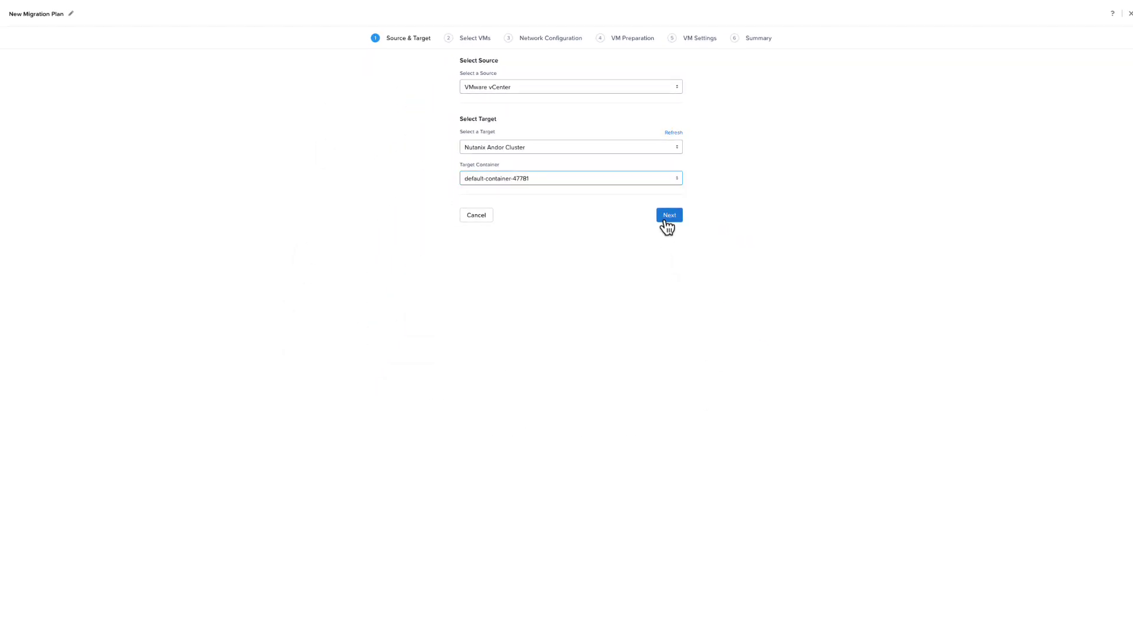
click(662, 216)
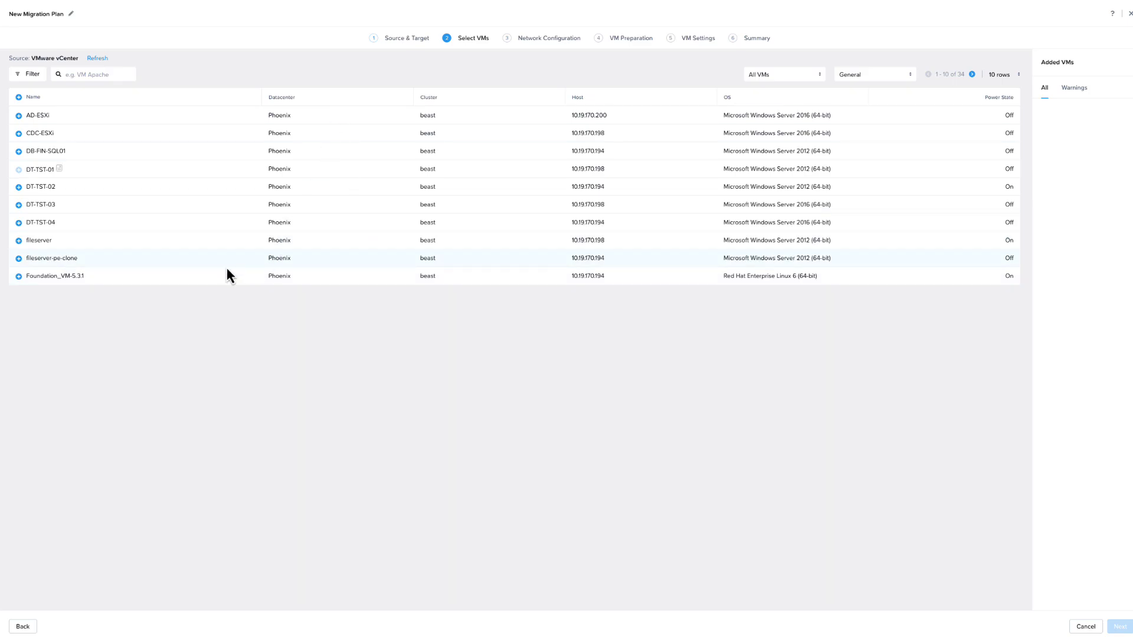
click(18, 187)
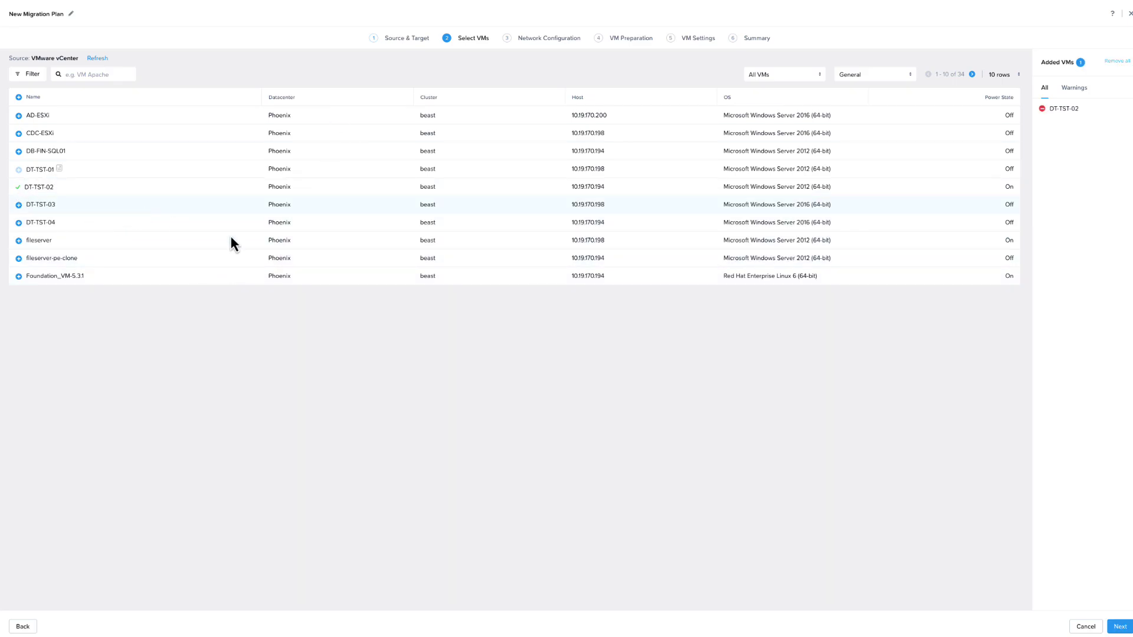
Map VM Network to vlan0-managed-andor with vlan135-managed-andor as the test network
click(1119, 628)
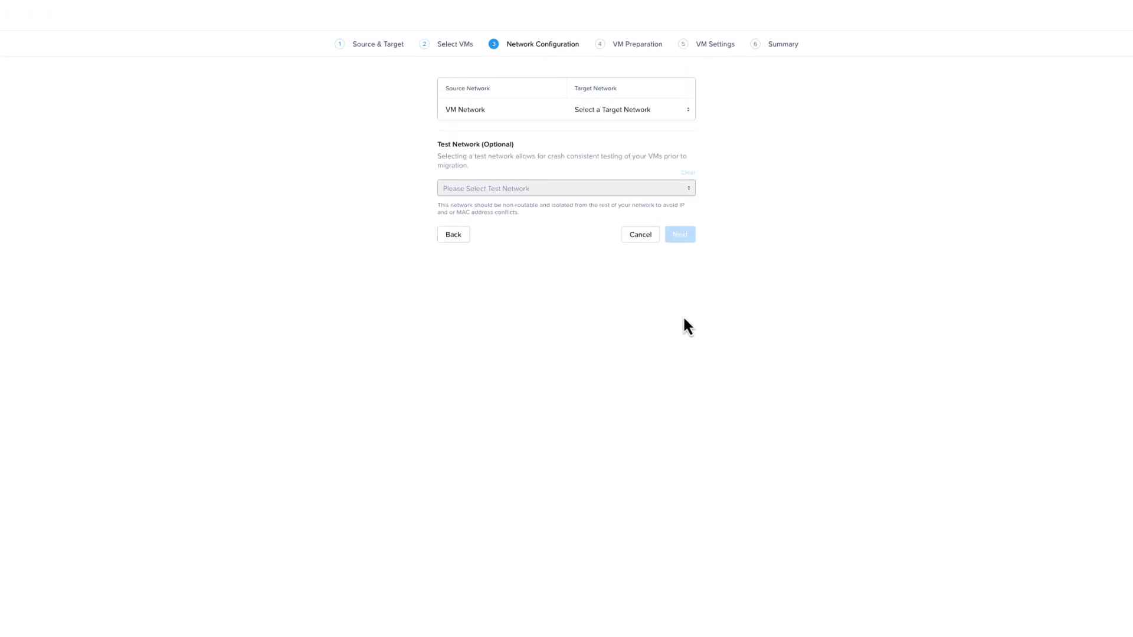
click(653, 156)
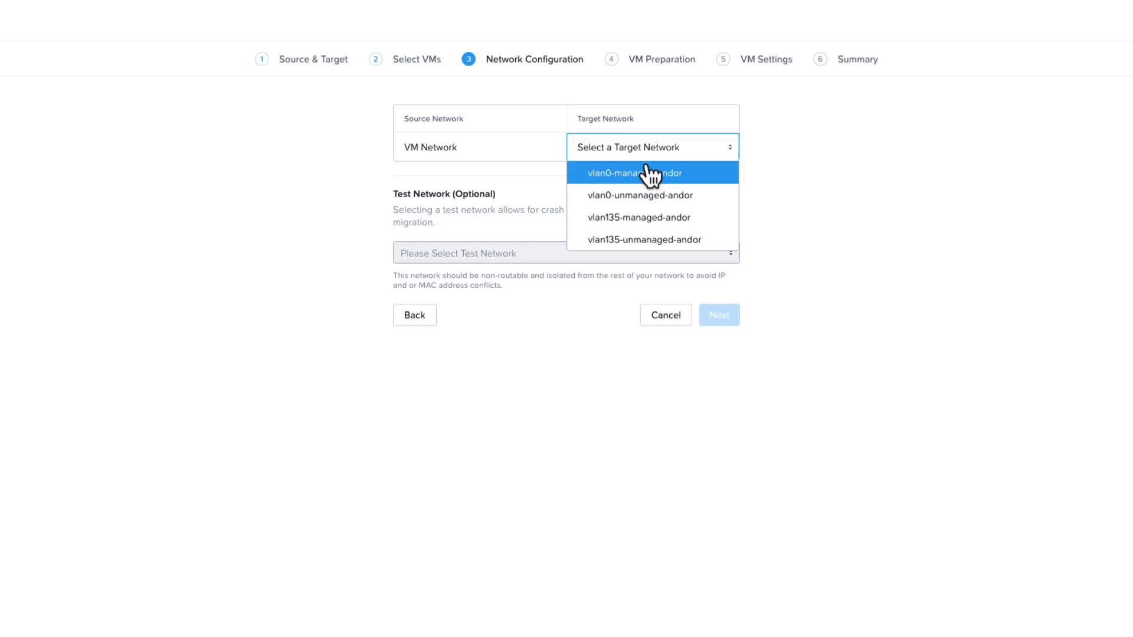
click(595, 173)
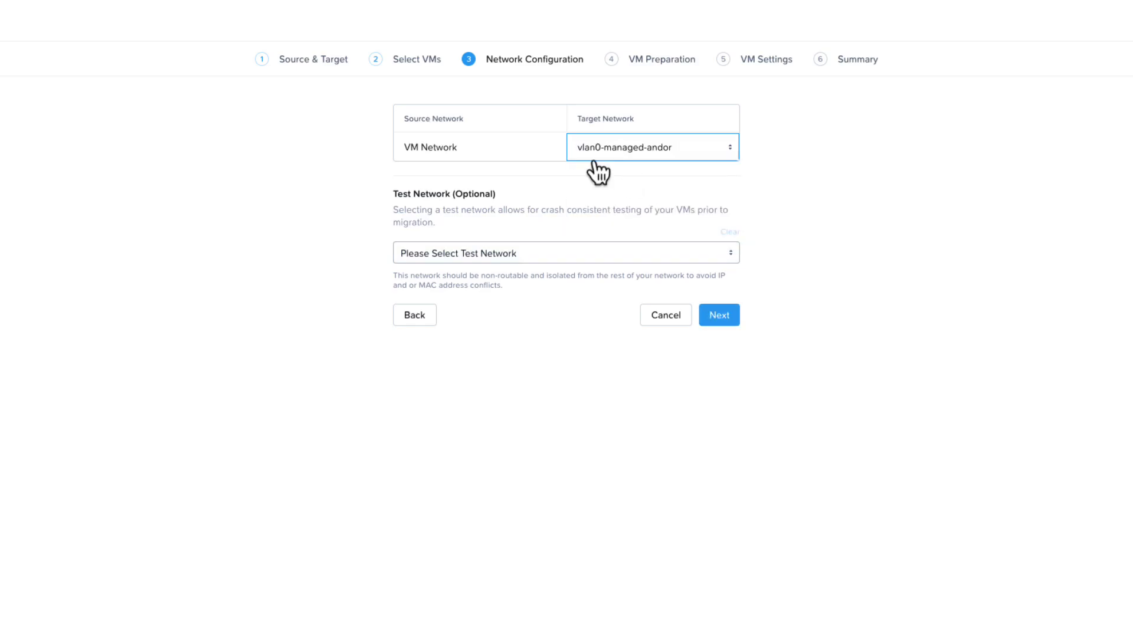
click(471, 251)
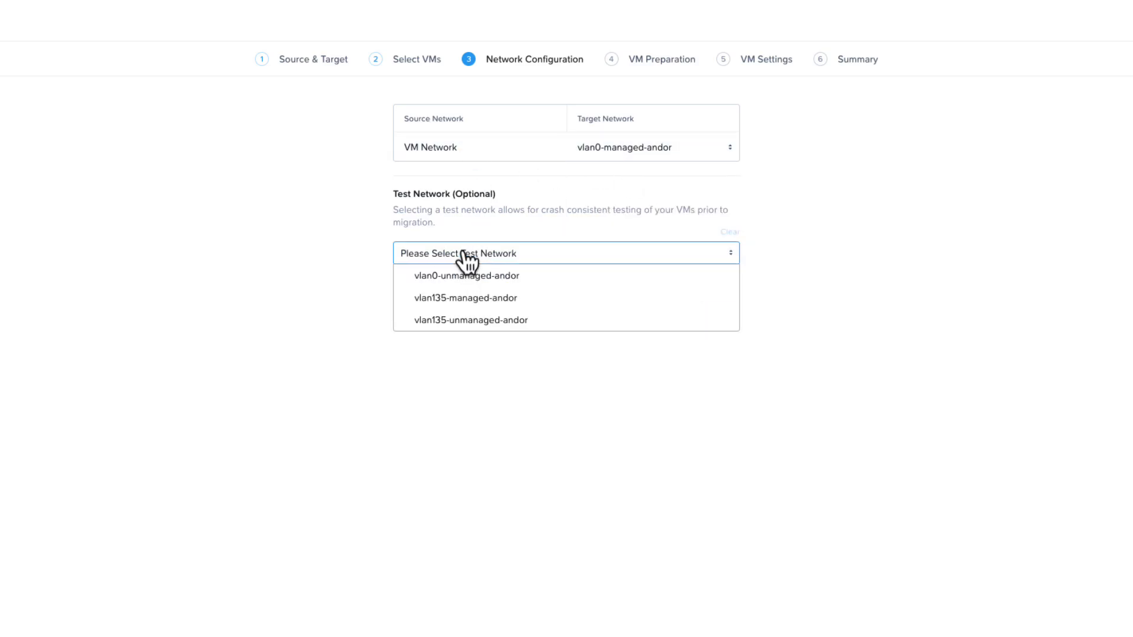
click(453, 301)
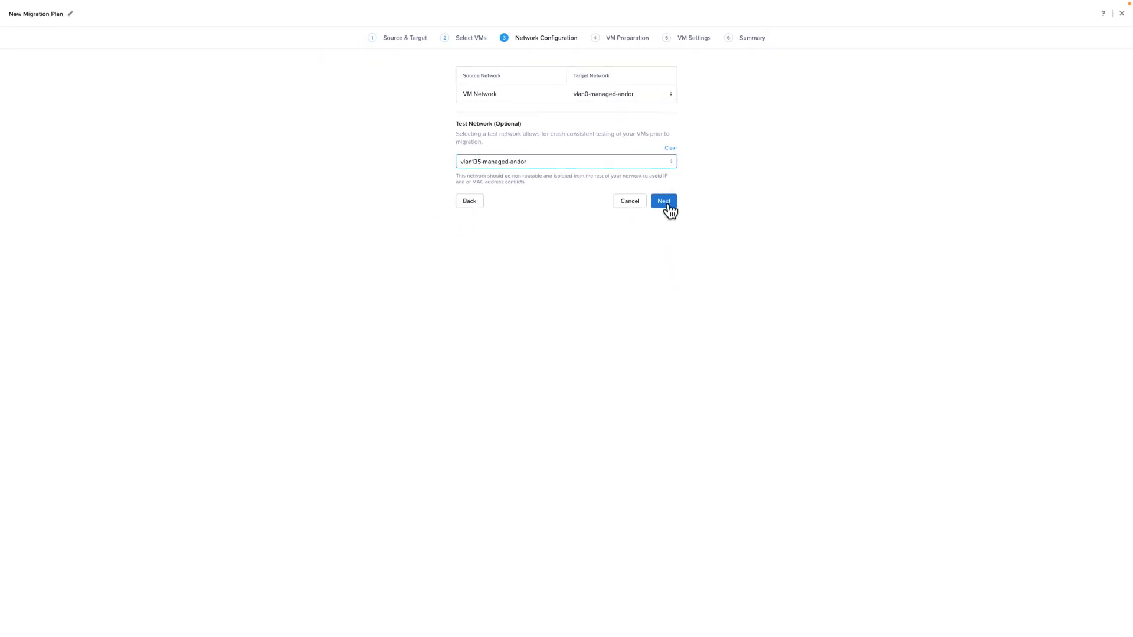
click(666, 203)
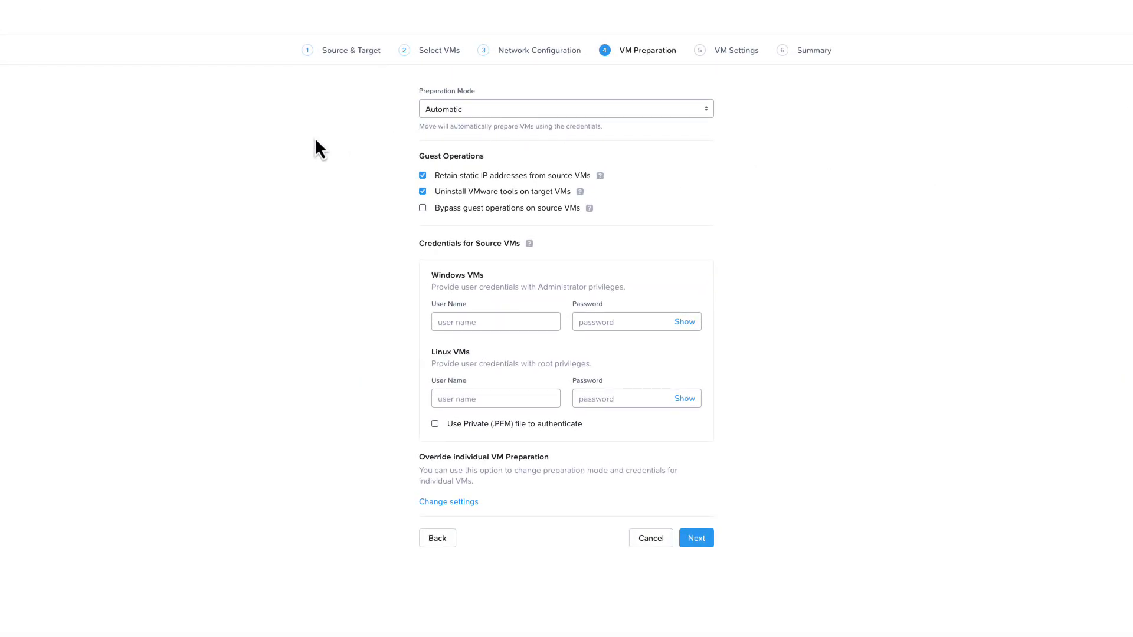
click(452, 114)
click(444, 146)
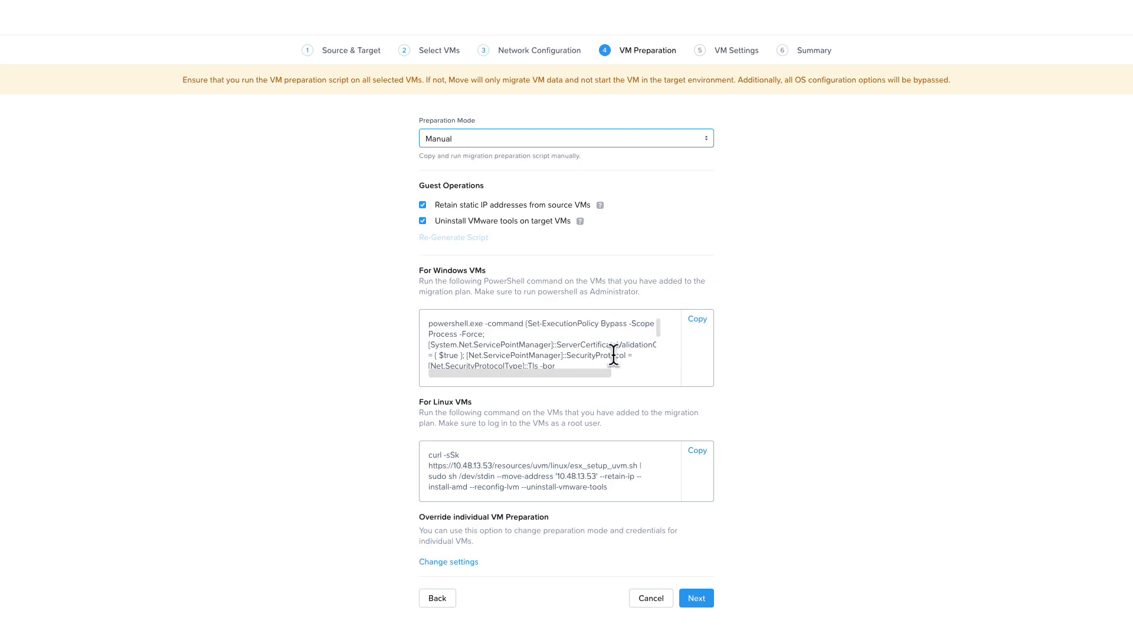
scroll(653, 348, down, 3)
scroll(652, 354, up, 3)
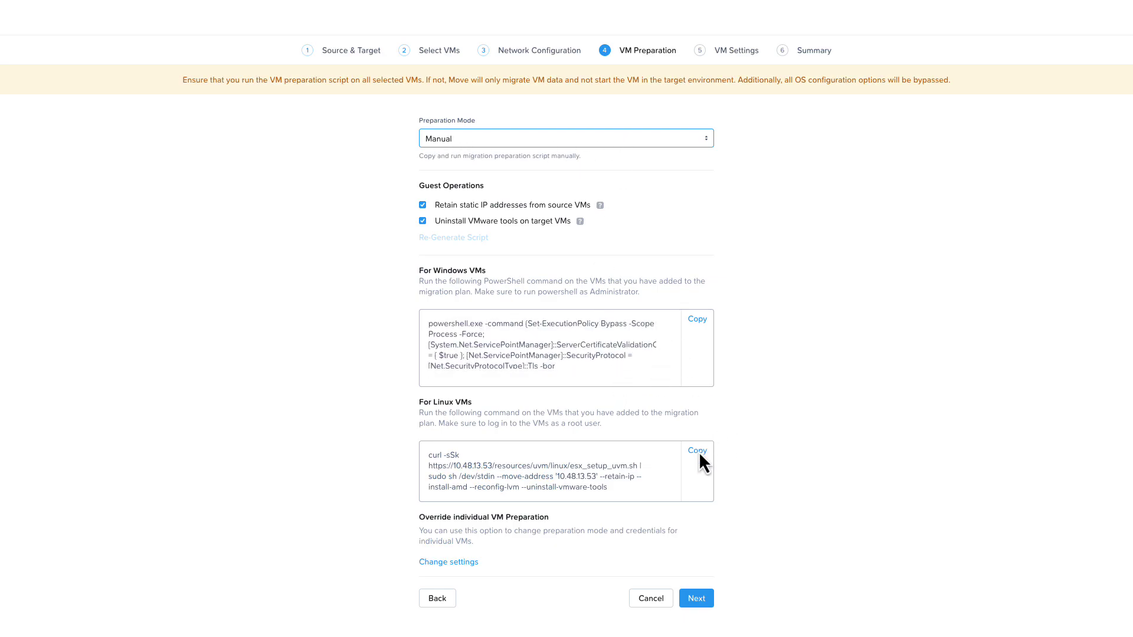
click(603, 478)
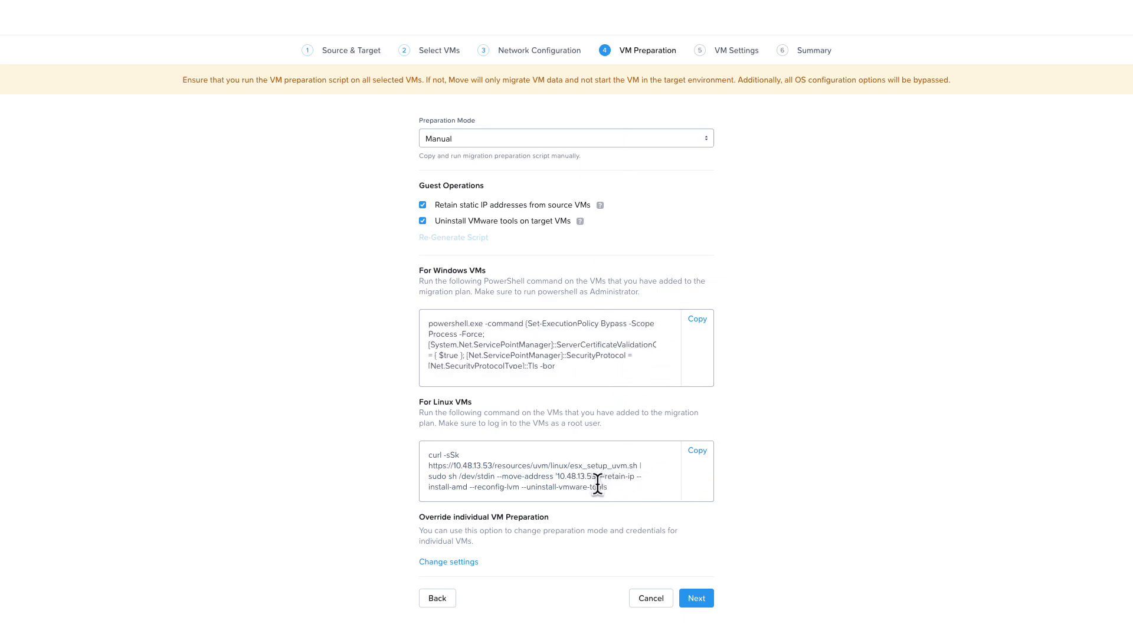
click(531, 145)
Return the VM preparation mode to Automatic, leaving the Windows credential fields empty
click(447, 158)
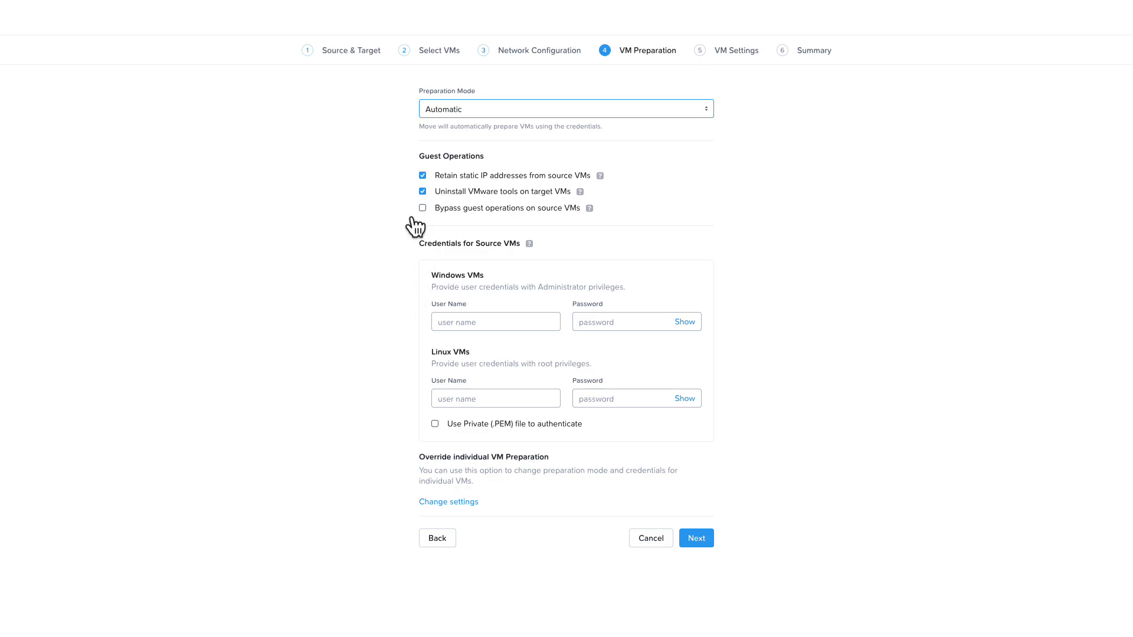
mouse_move(600, 177)
mouse_move(590, 210)
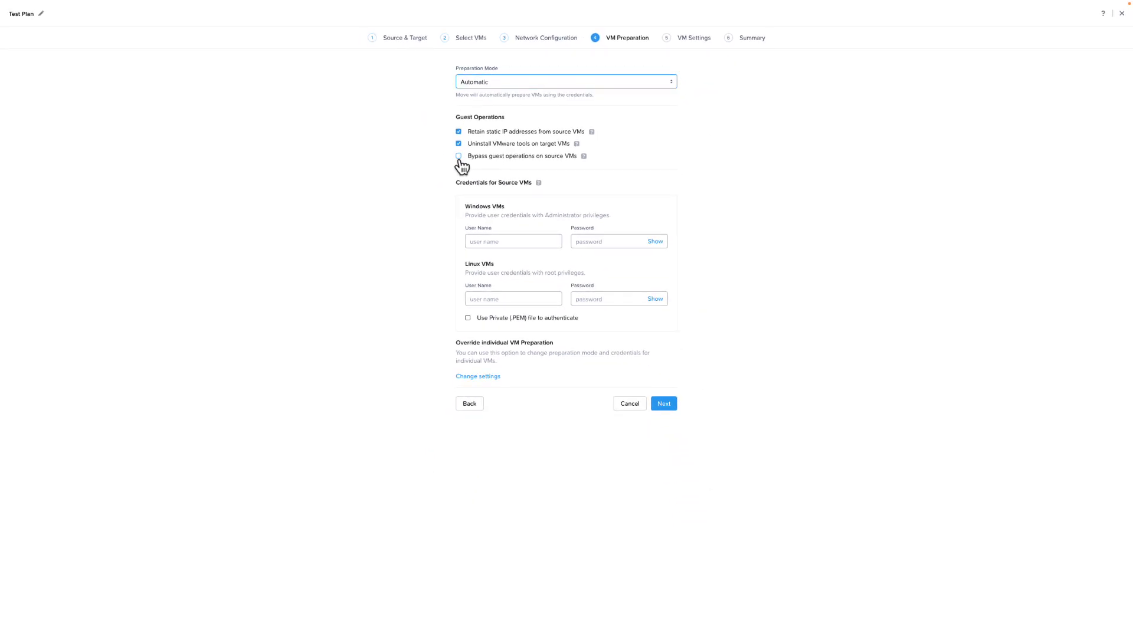
click(475, 377)
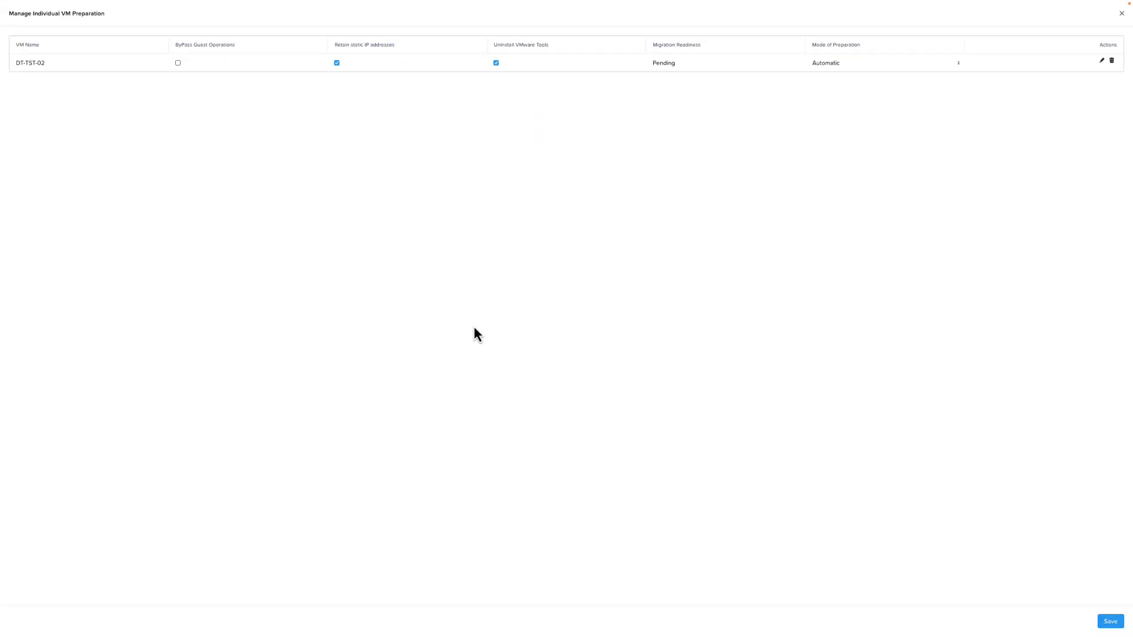
click(1122, 14)
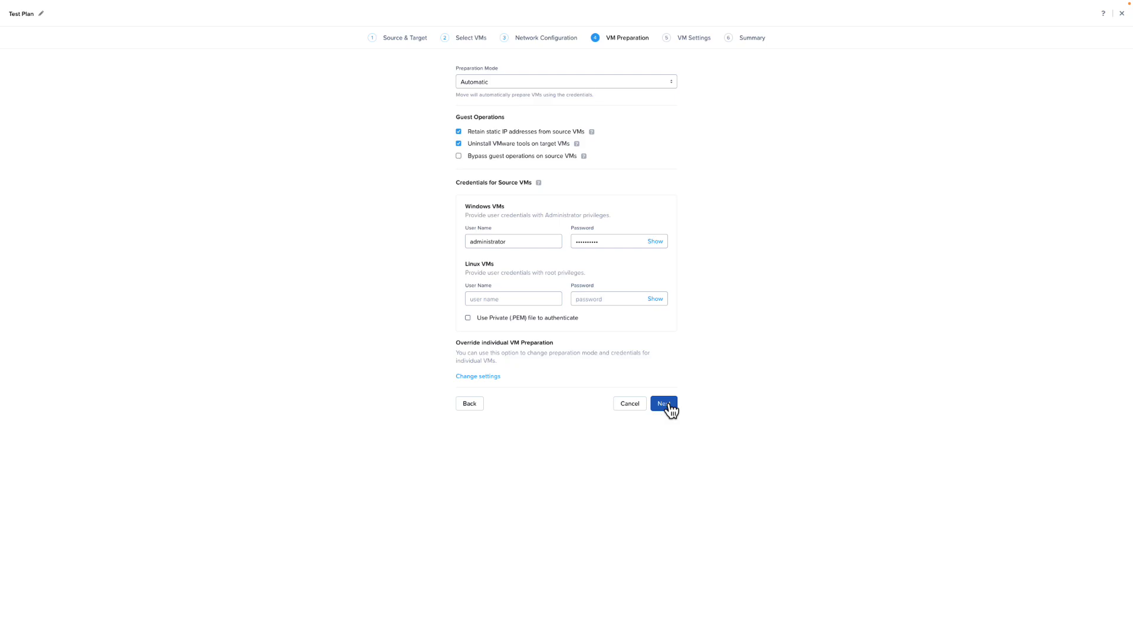
Advance to VM Settings and keep the VM priority at Medium
click(665, 404)
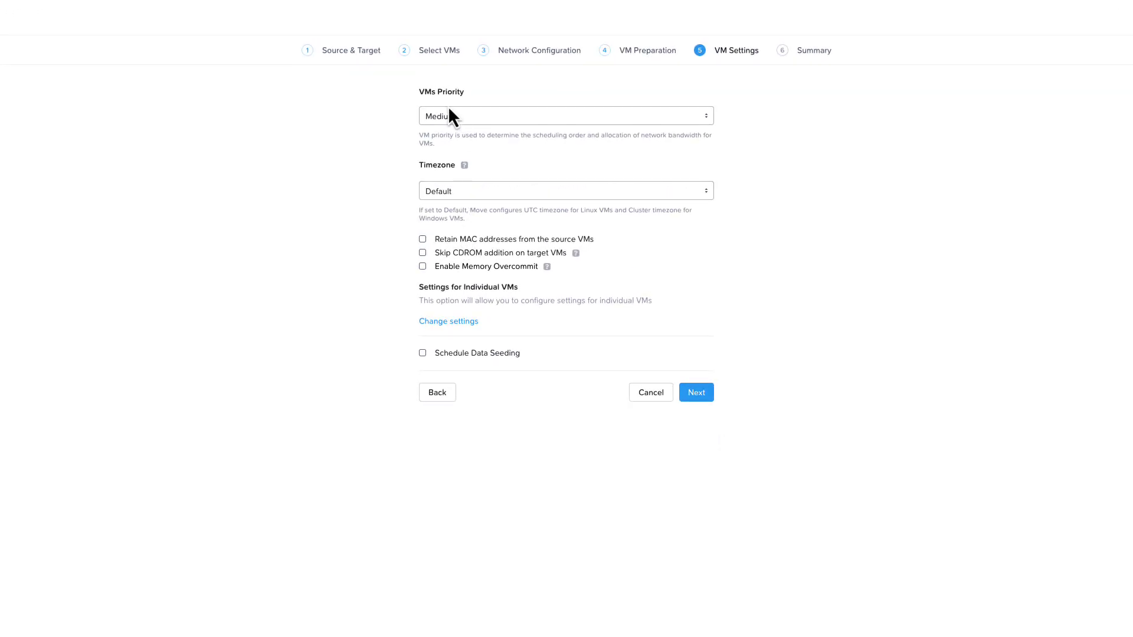
click(443, 122)
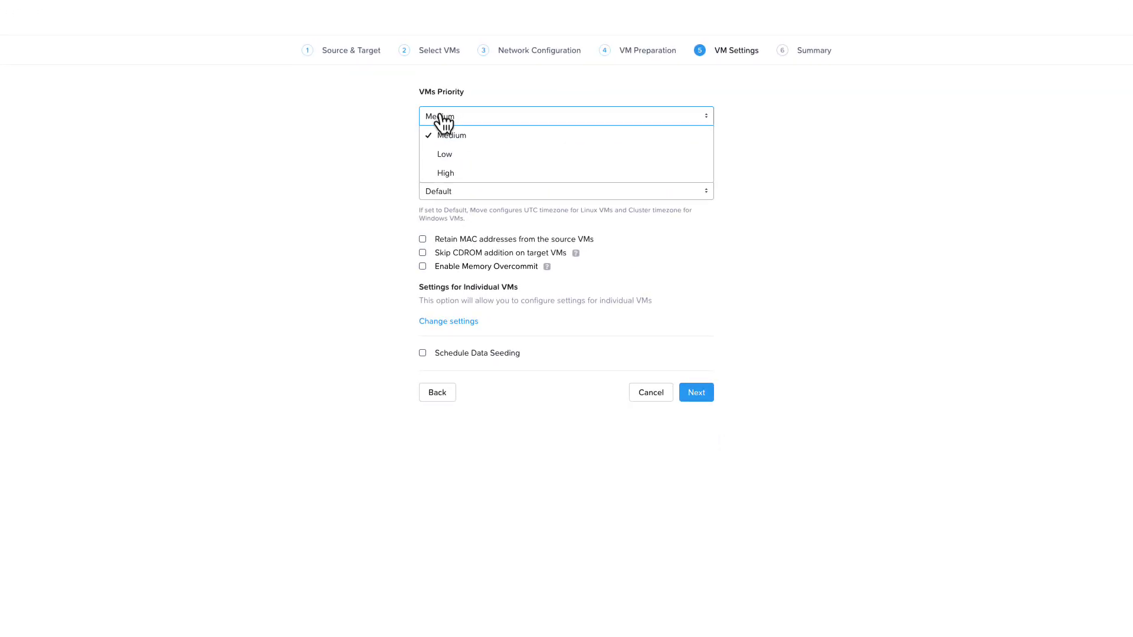
click(442, 122)
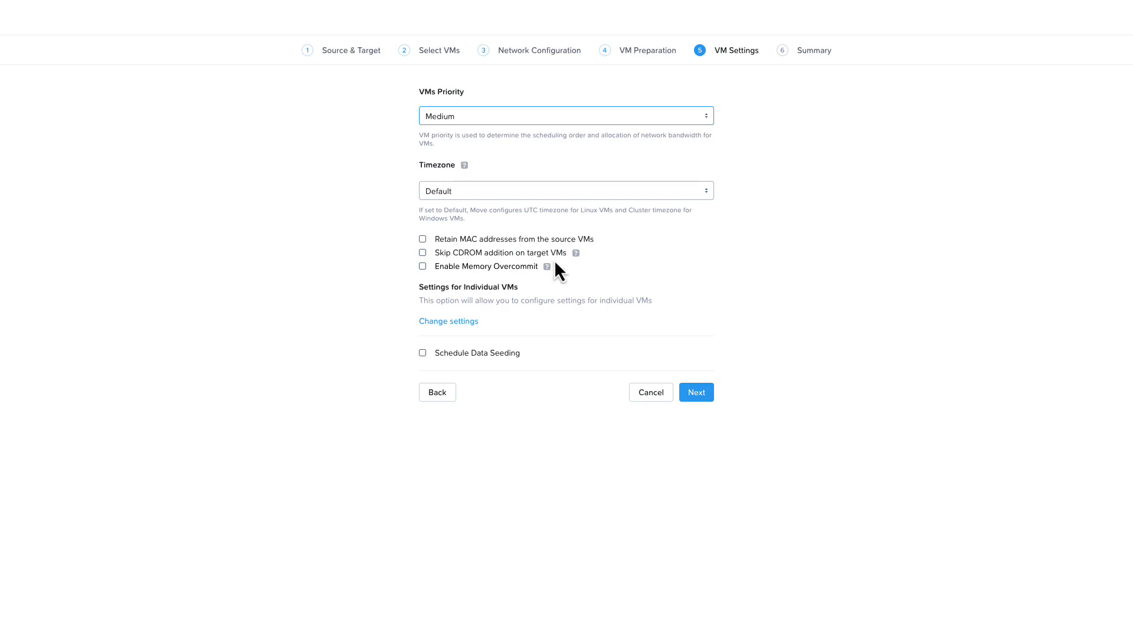
mouse_move(576, 255)
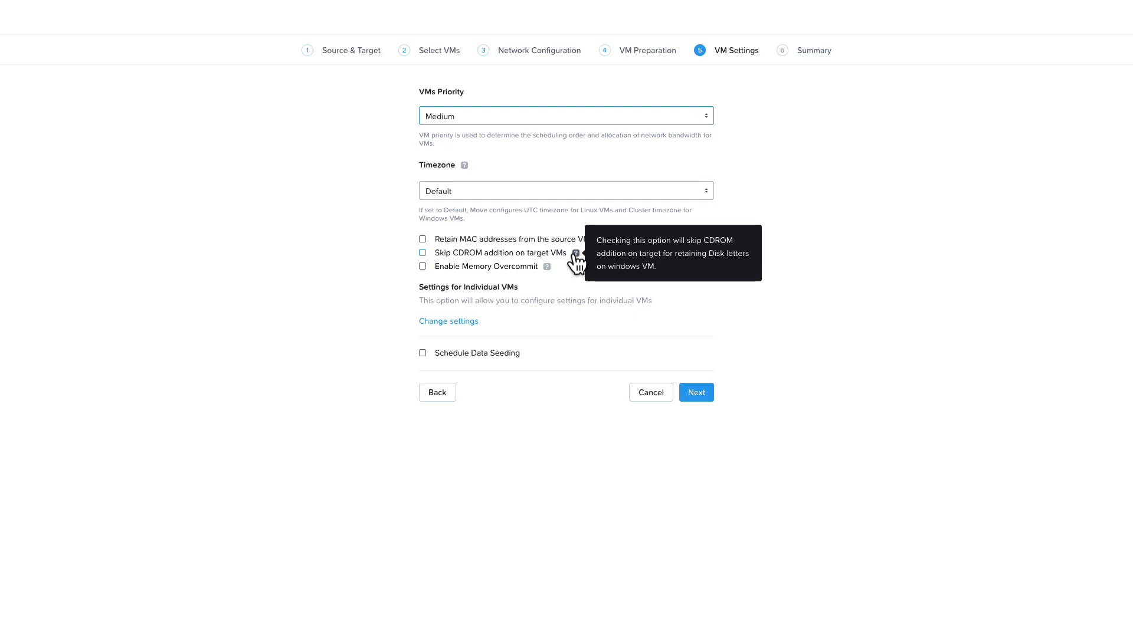
mouse_move(548, 269)
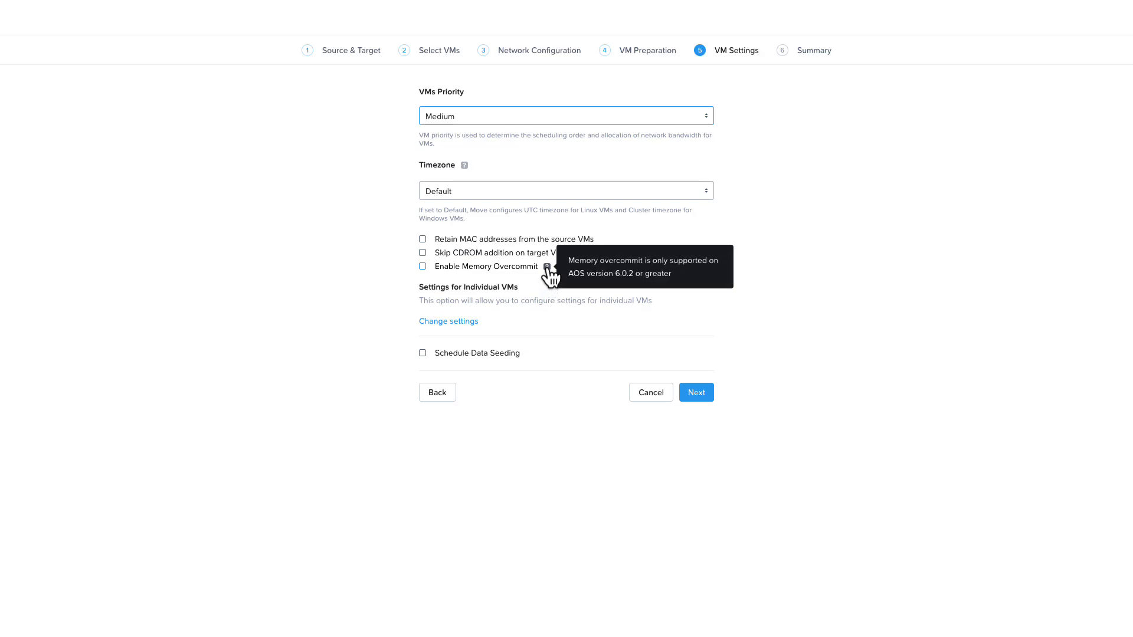
Check the per-VM setting overrides and leave data seeding unscheduled
click(475, 326)
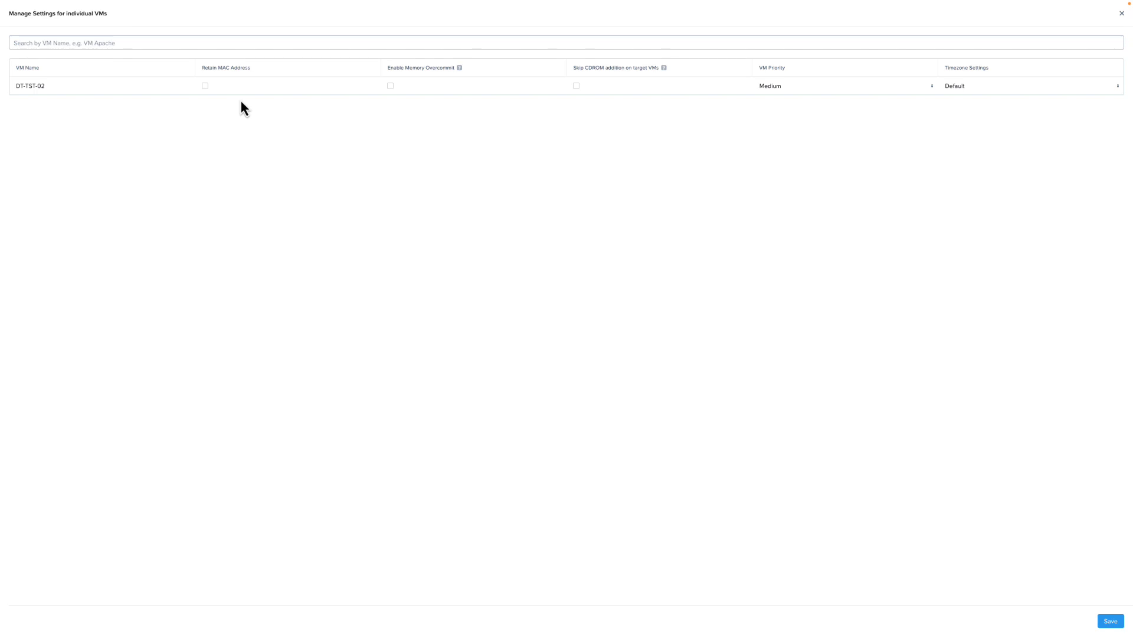
click(1122, 15)
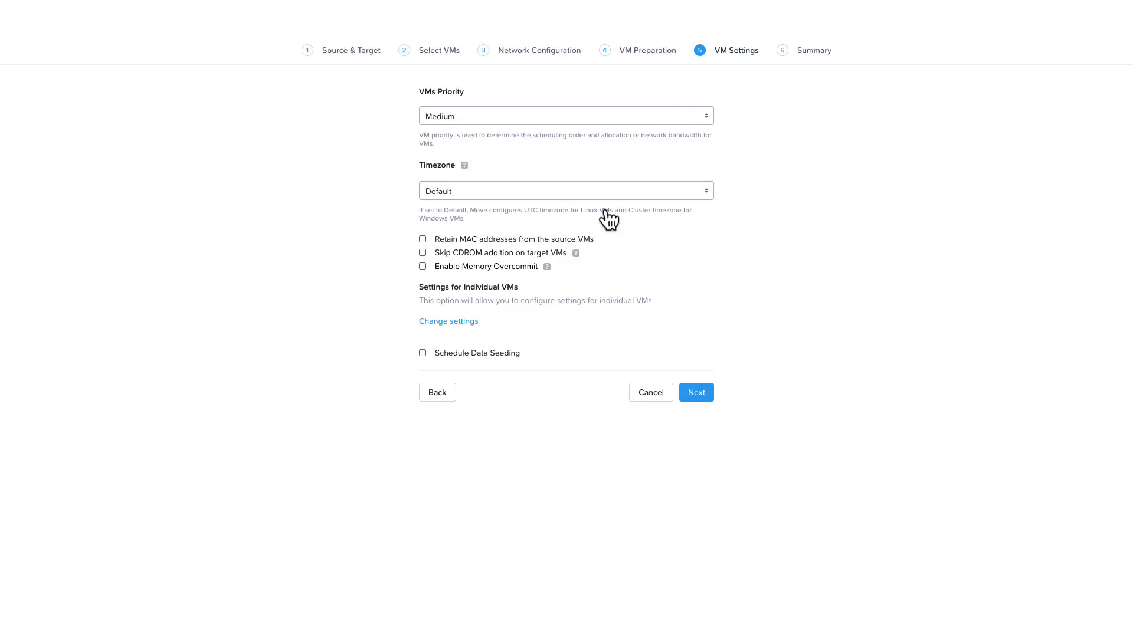
click(423, 353)
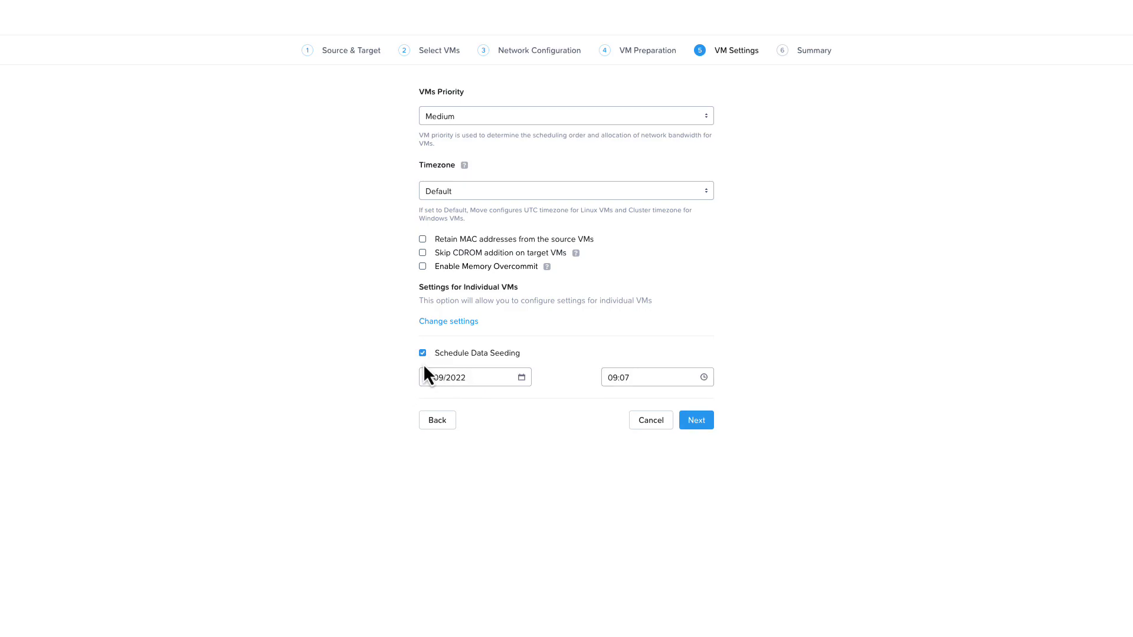
click(423, 353)
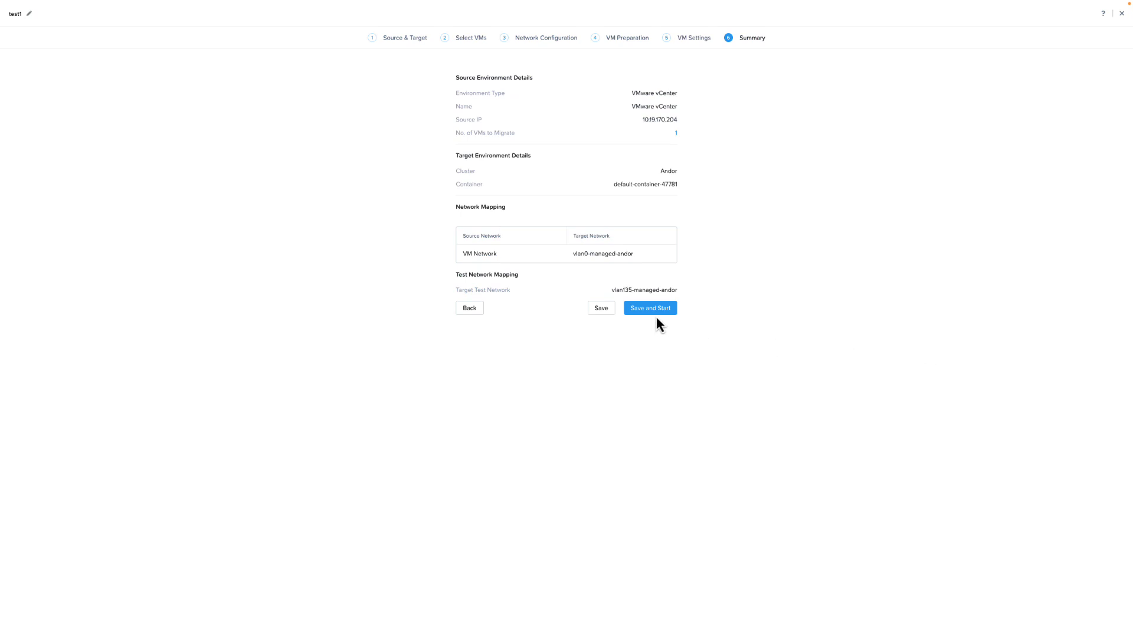
Save New Migration Plan and start the migration
click(652, 312)
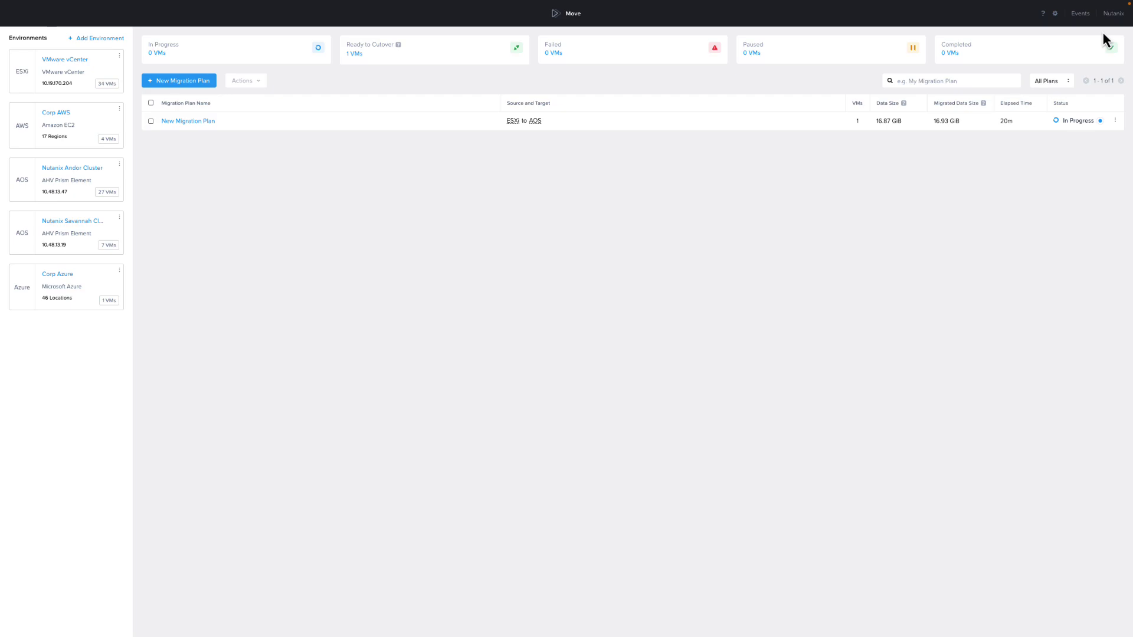
Go to the Bandwidth Throttling page and start creating a new policy
click(1055, 14)
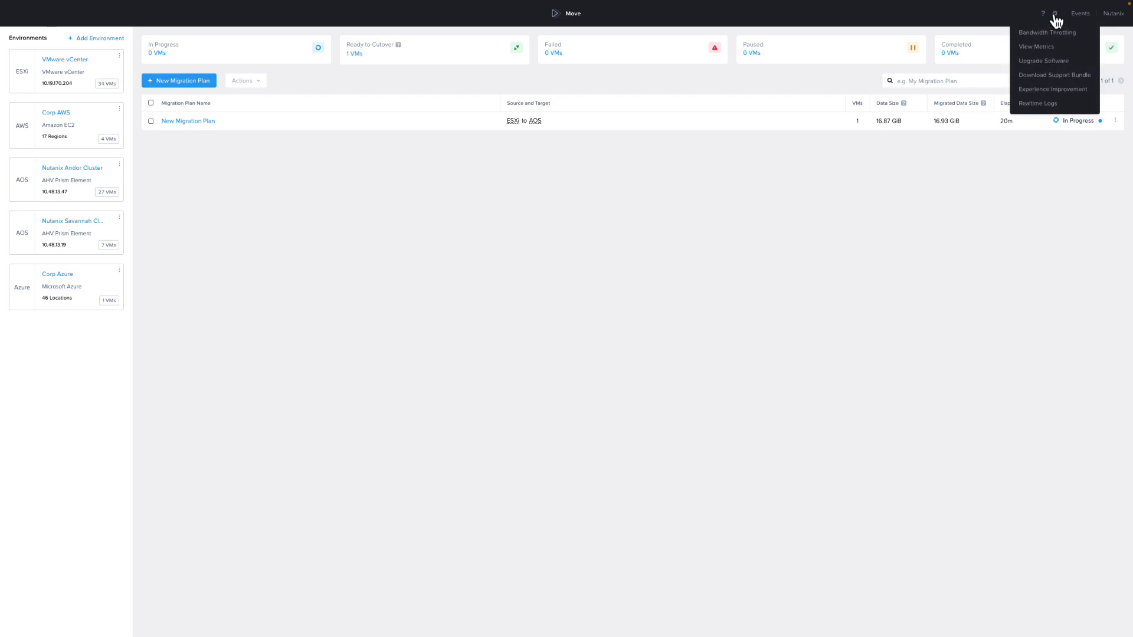
click(1047, 32)
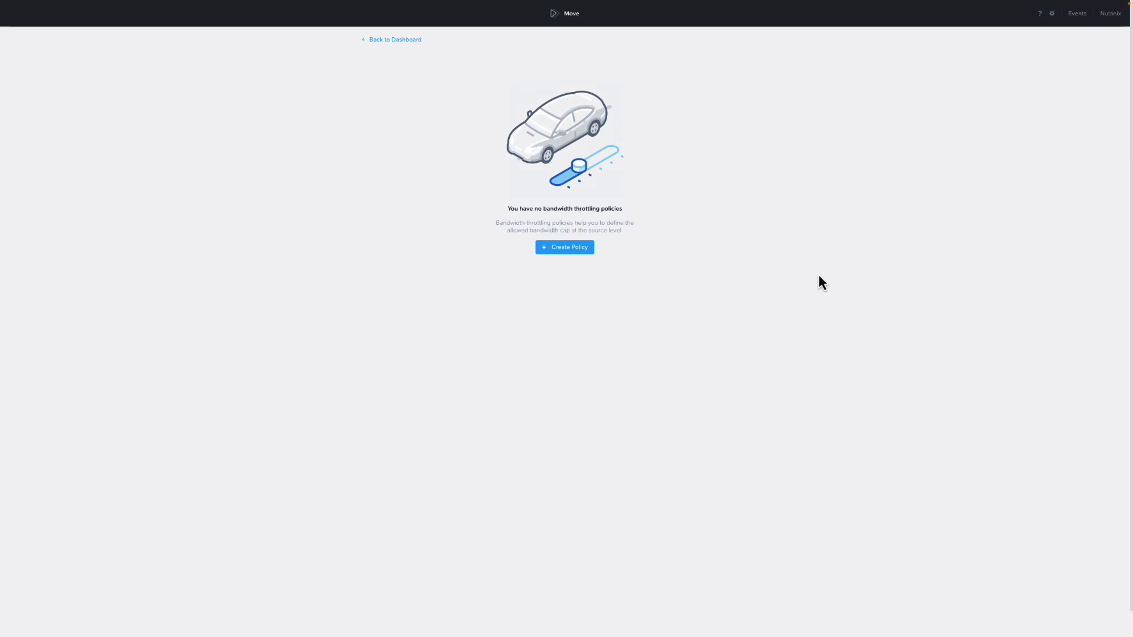
click(562, 250)
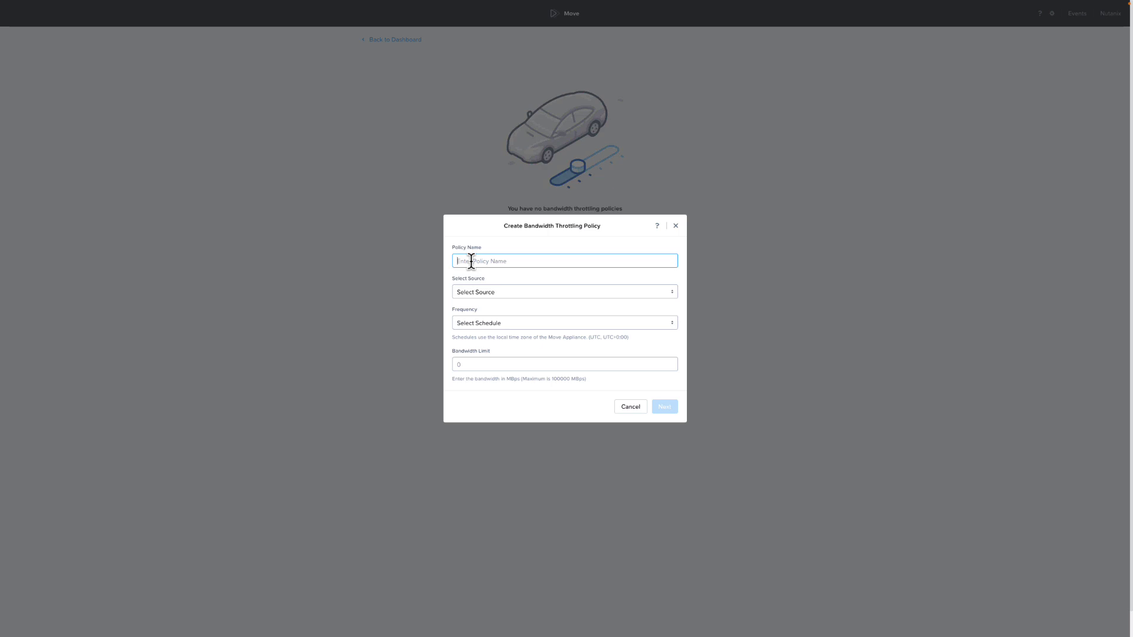
Draft a VMware vCenter throttling policy with a specific-duration frequency, then cancel it
click(480, 293)
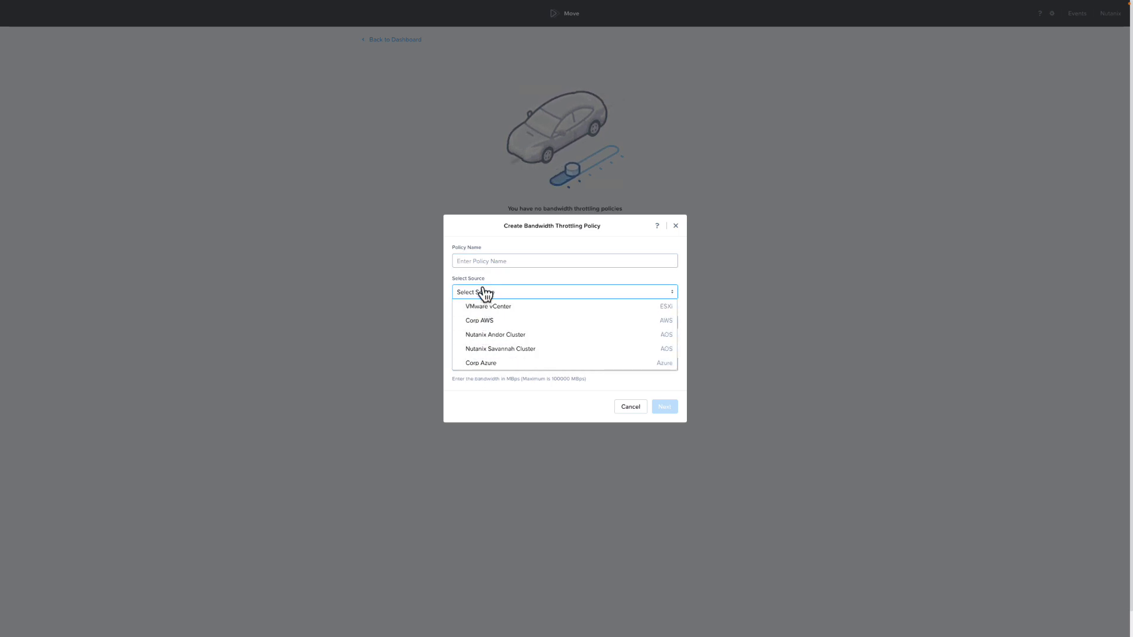
click(483, 307)
click(472, 324)
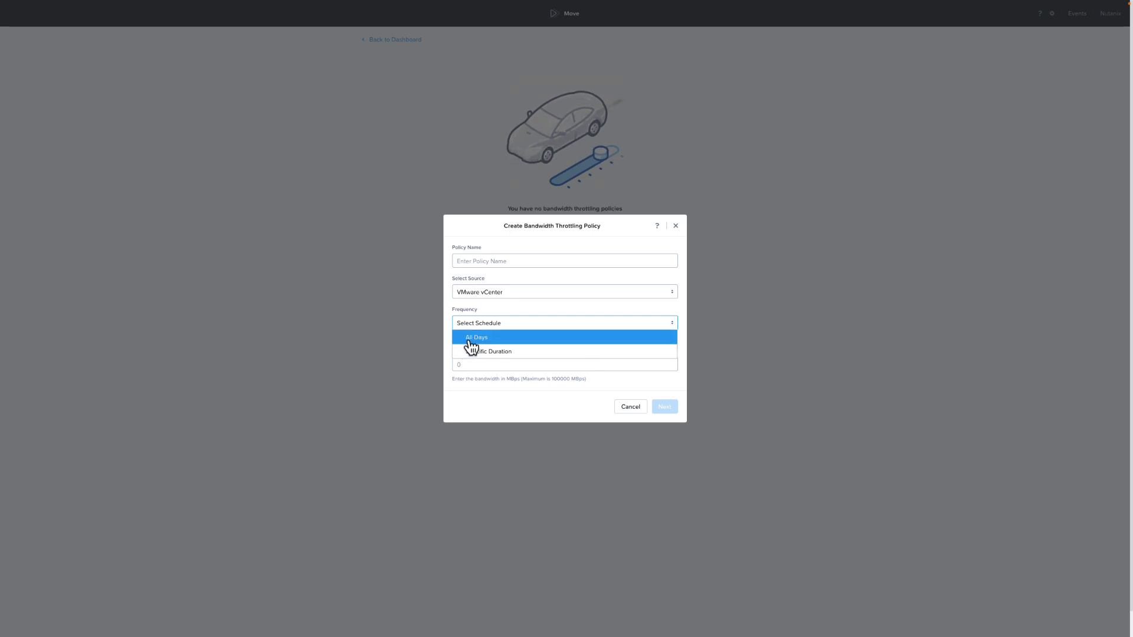
click(470, 339)
click(511, 329)
click(480, 351)
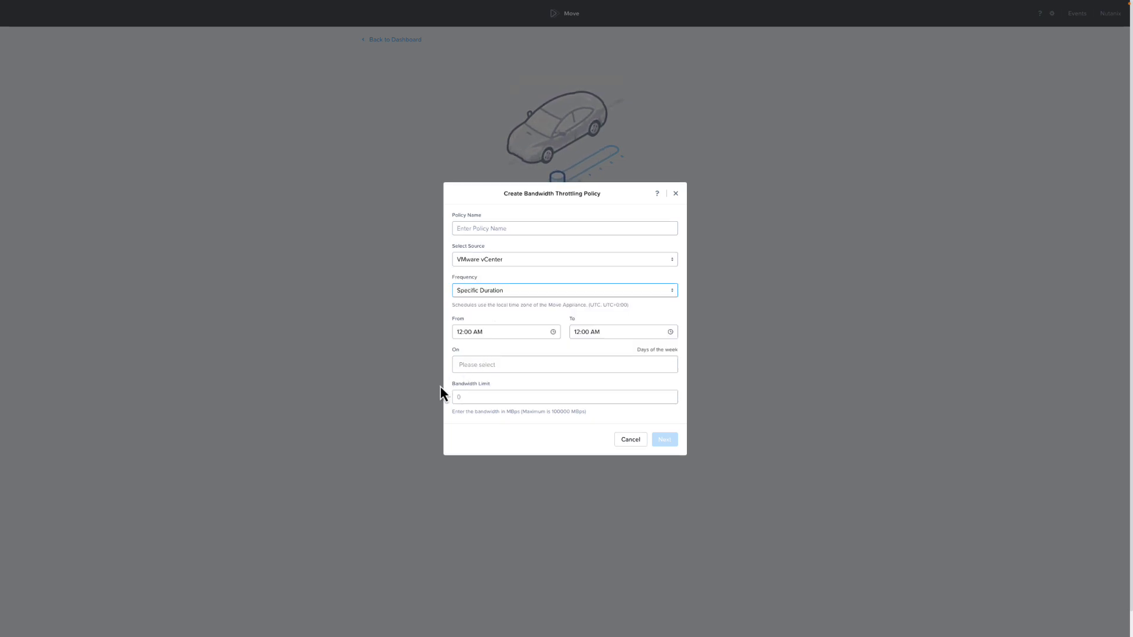
click(525, 369)
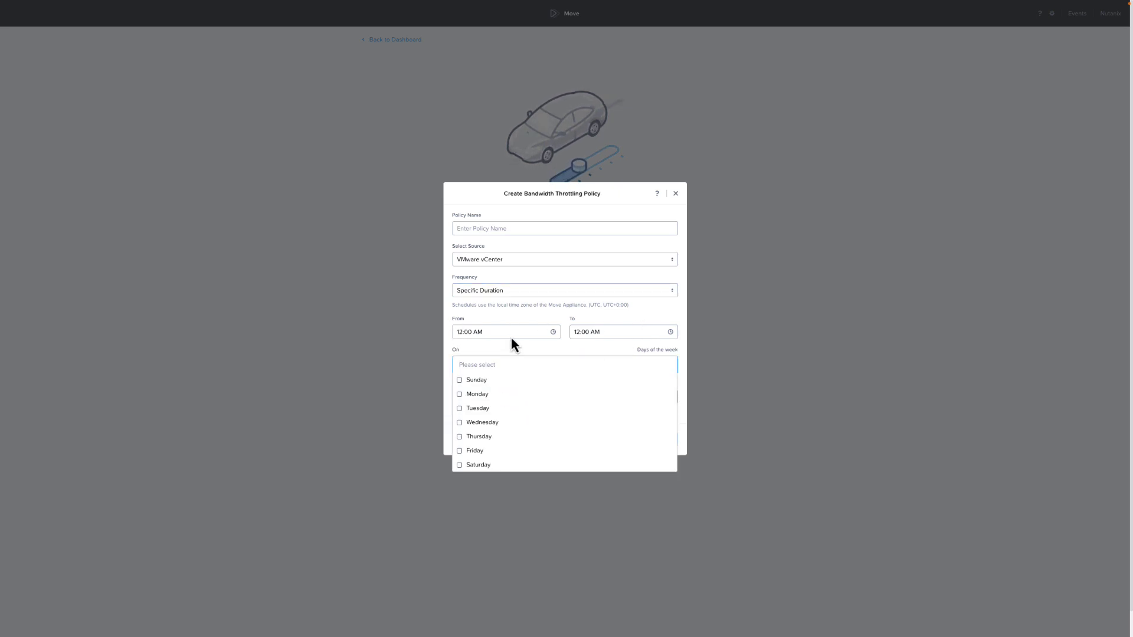
click(513, 350)
click(481, 397)
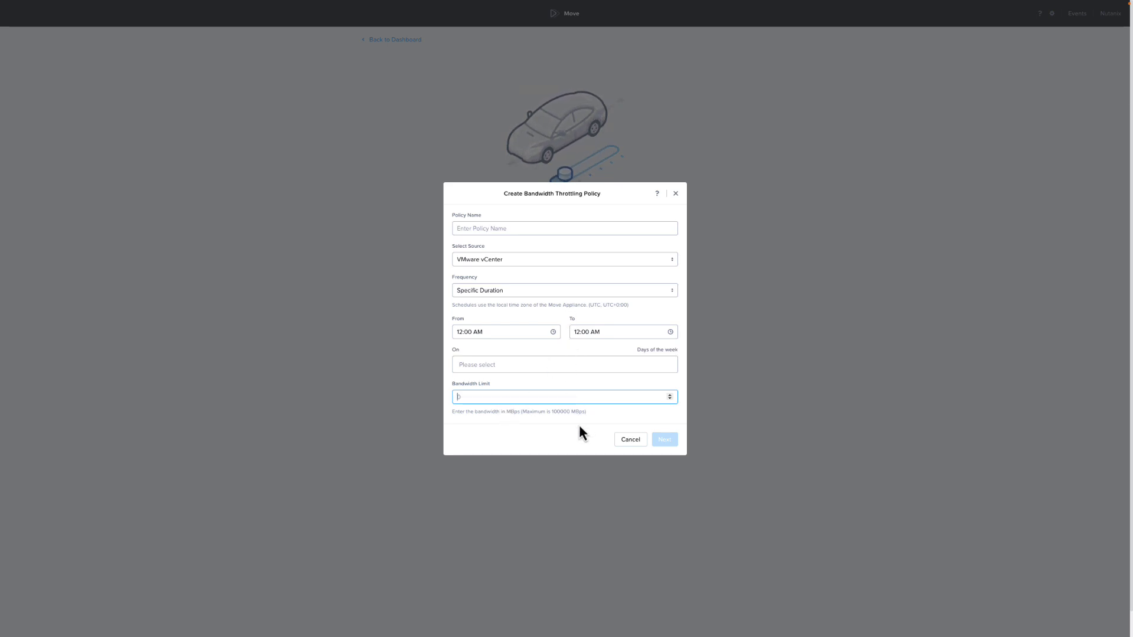
click(630, 440)
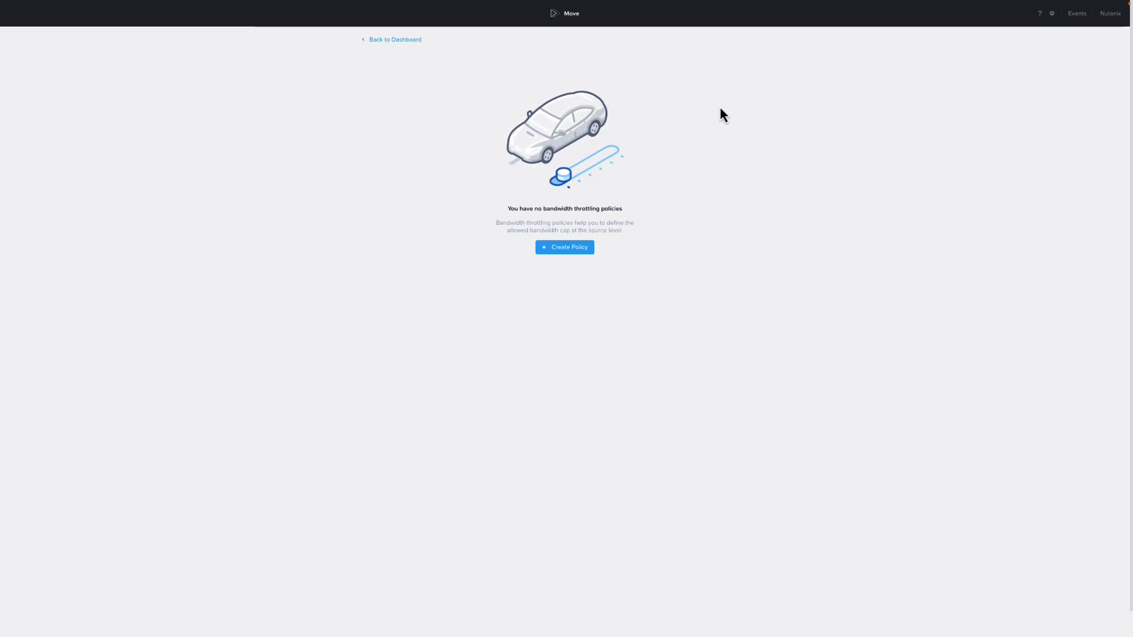
Return to the dashboard and open New Migration Plan's details showing DT-TST-01 Ready to Cutover
click(405, 40)
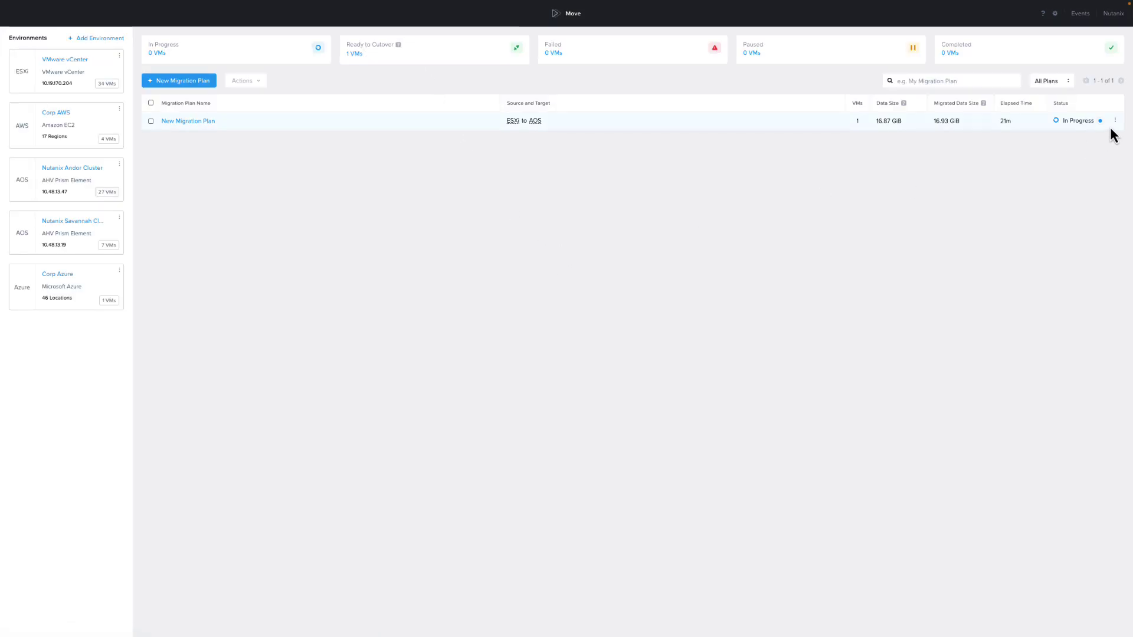
mouse_move(1100, 124)
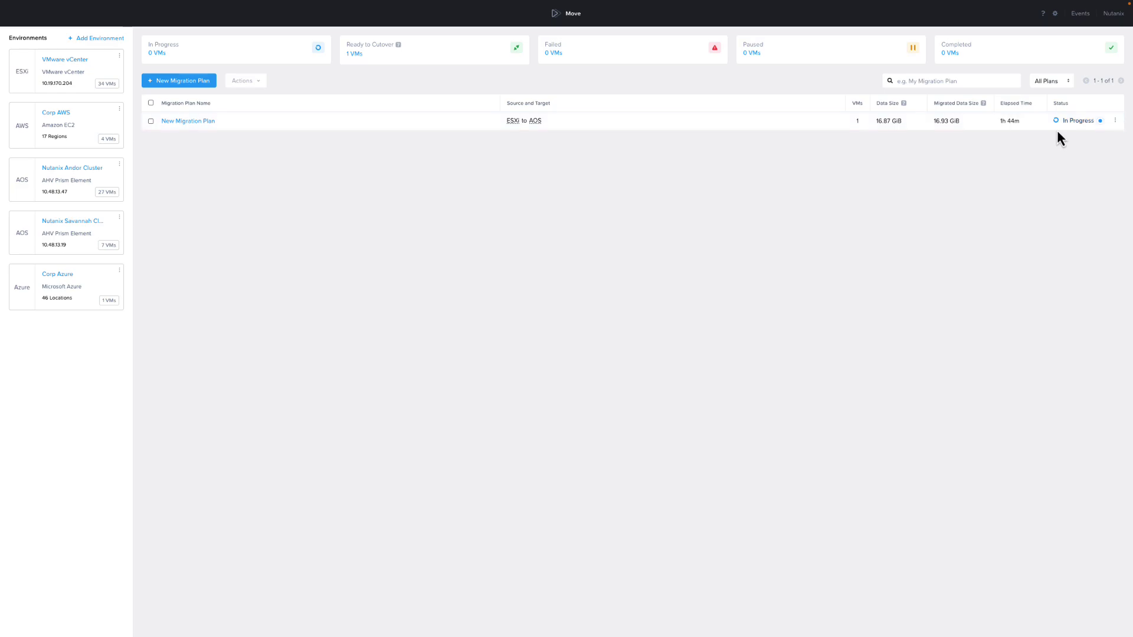
mouse_move(1057, 124)
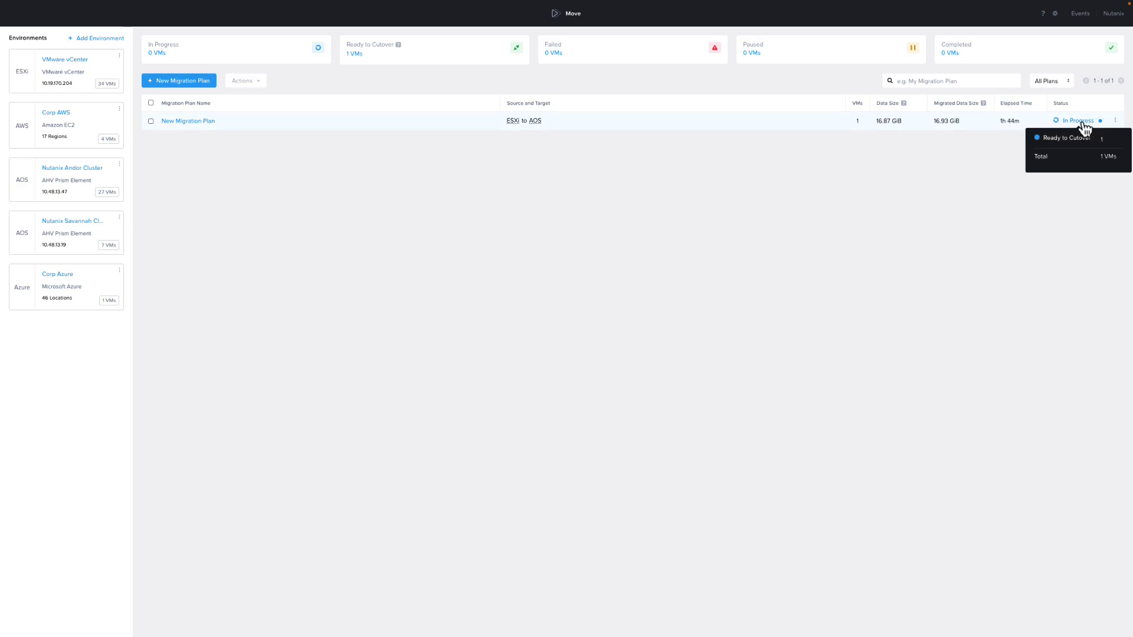
click(1083, 122)
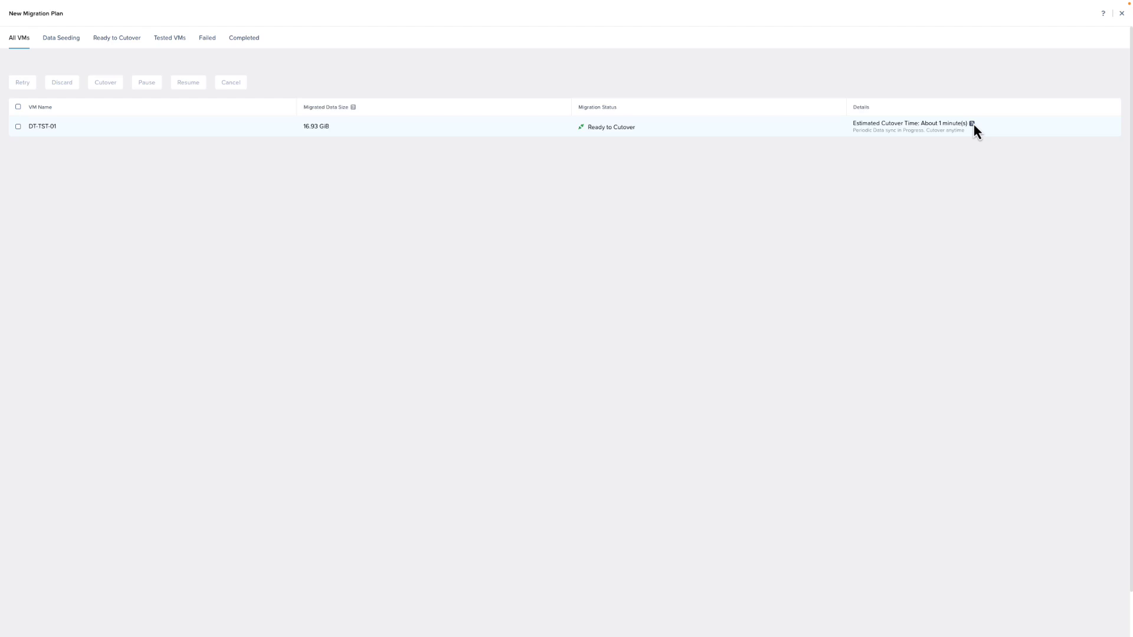
Select VM DT-TST-01 and request its cutover
click(18, 127)
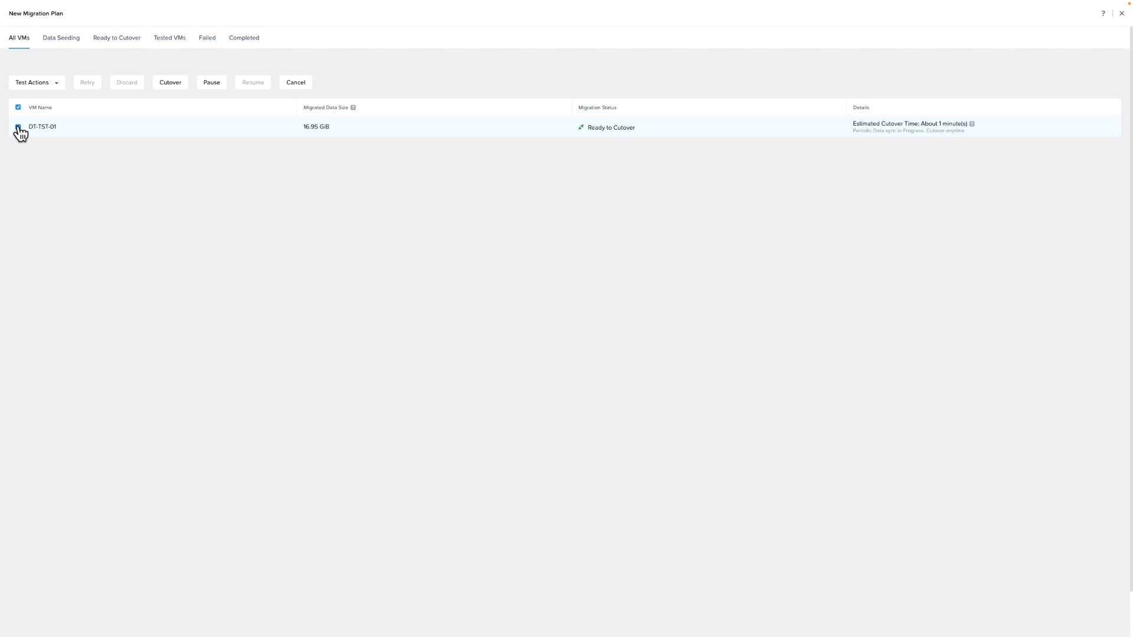
click(56, 87)
click(175, 86)
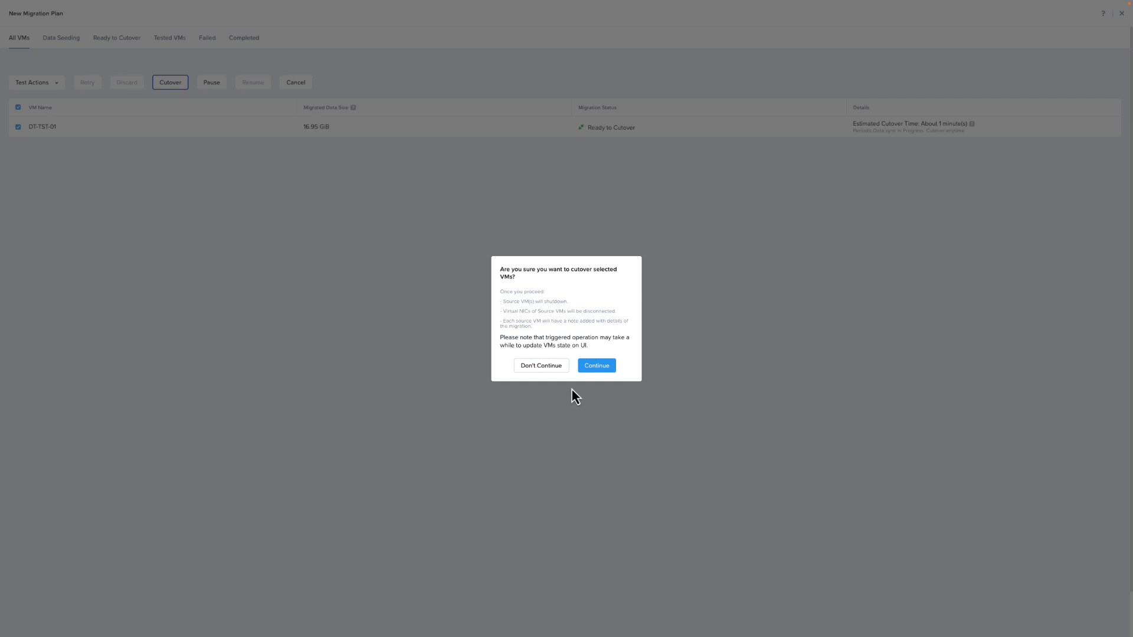
Confirm the DT-TST-01 cutover and let New Migration Plan reach Completed
click(614, 368)
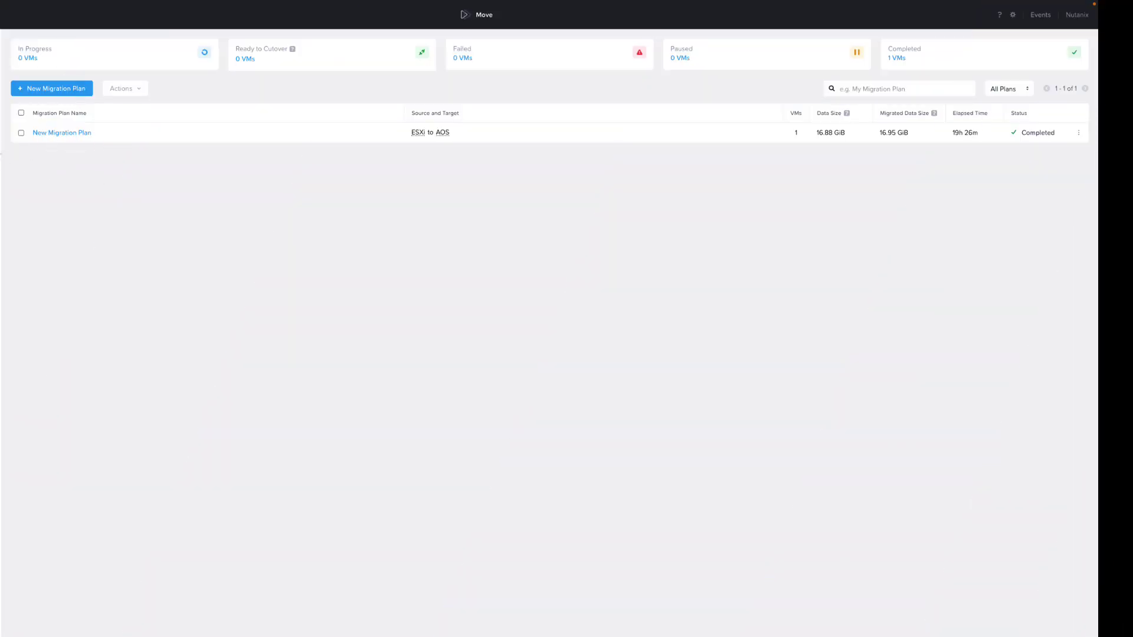
Select the completed New Migration Plan and show its Start and Delete actions
click(21, 133)
click(133, 92)
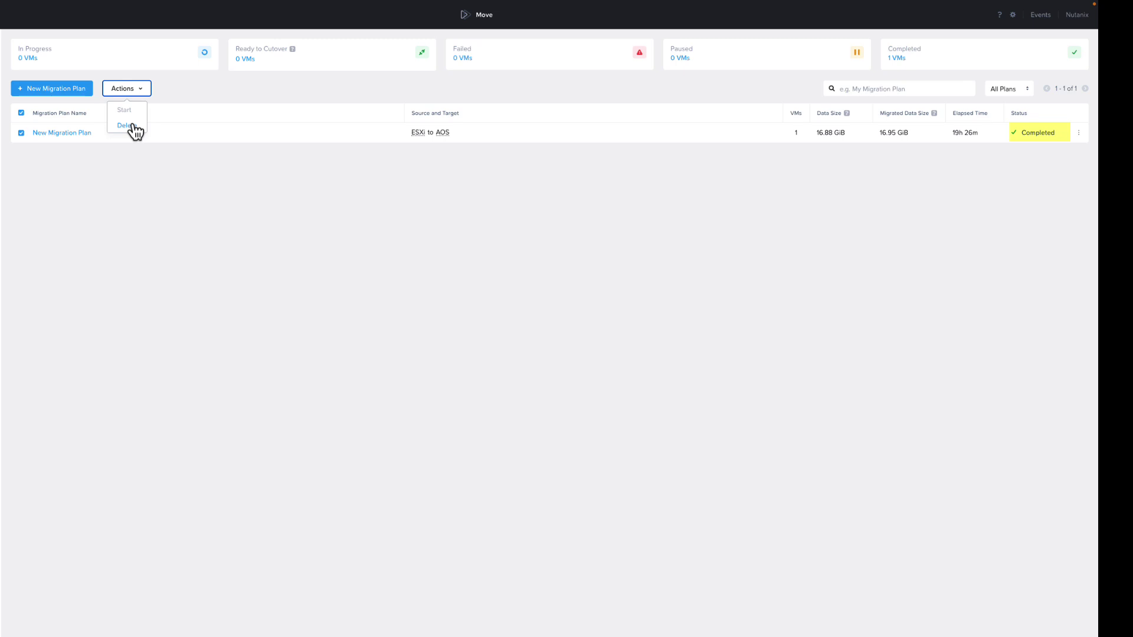